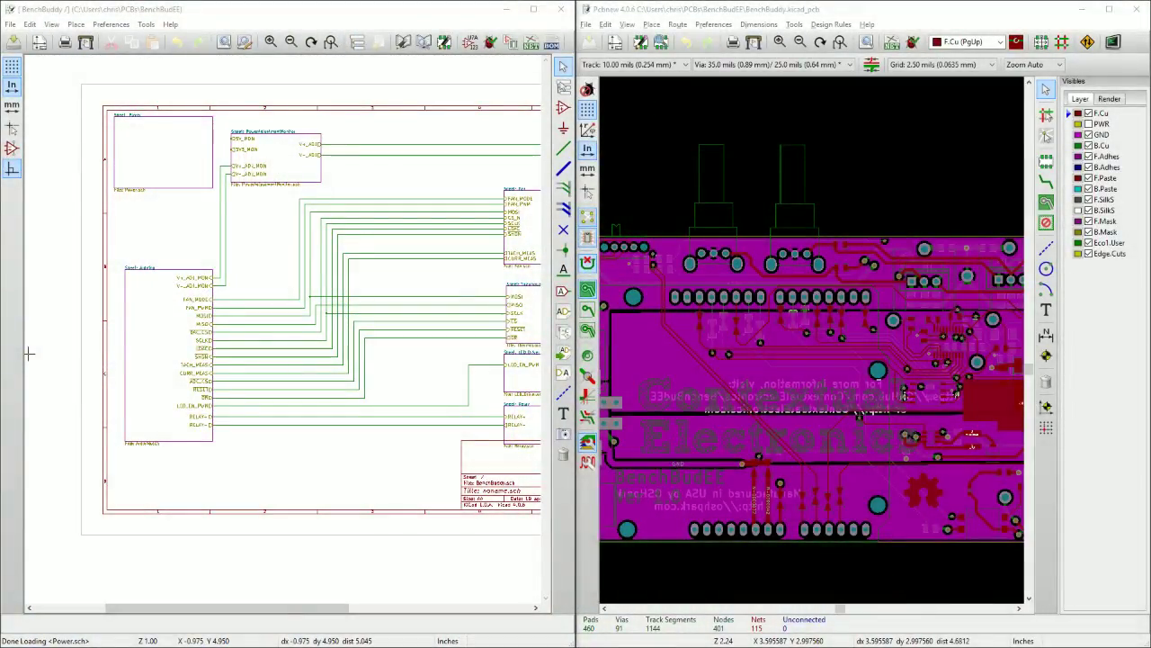
pyautogui.scroll(-3, 401, 389)
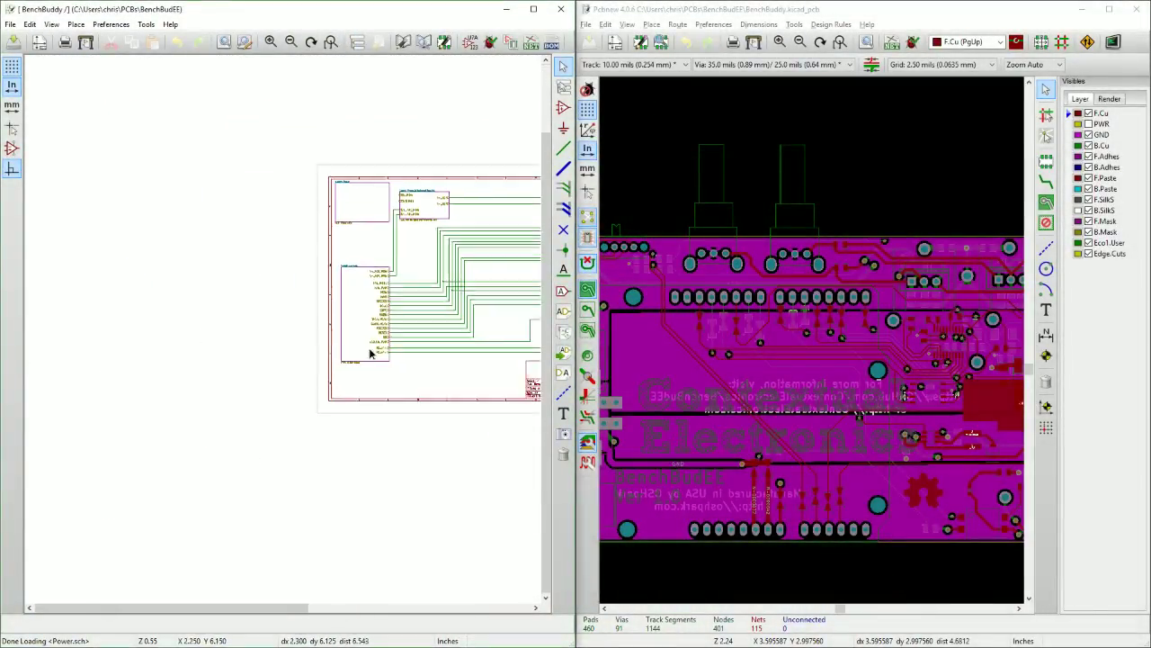
pyautogui.scroll(1, 788, 372)
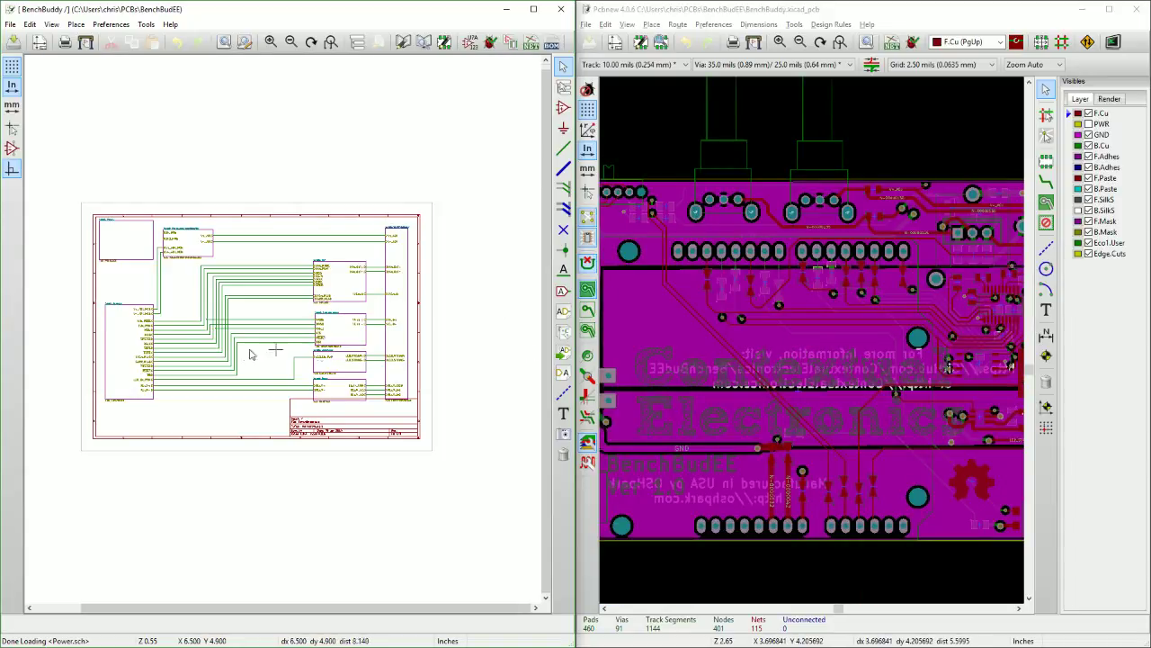
pyautogui.scroll(-1, 242, 348)
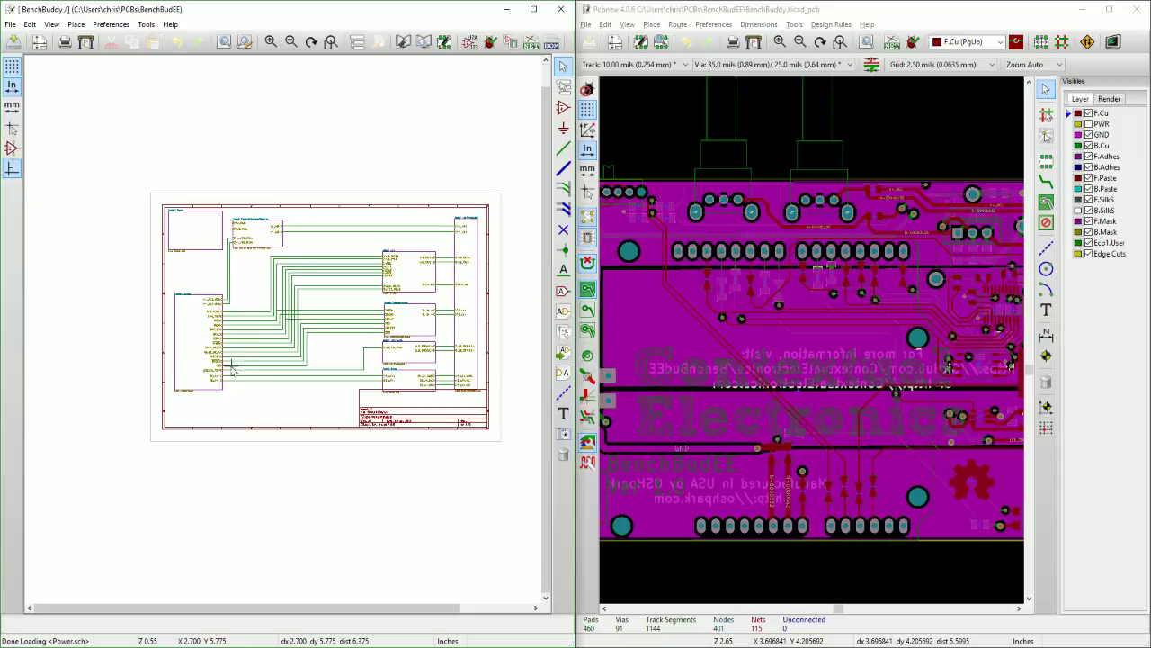
pyautogui.scroll(3, 235, 371)
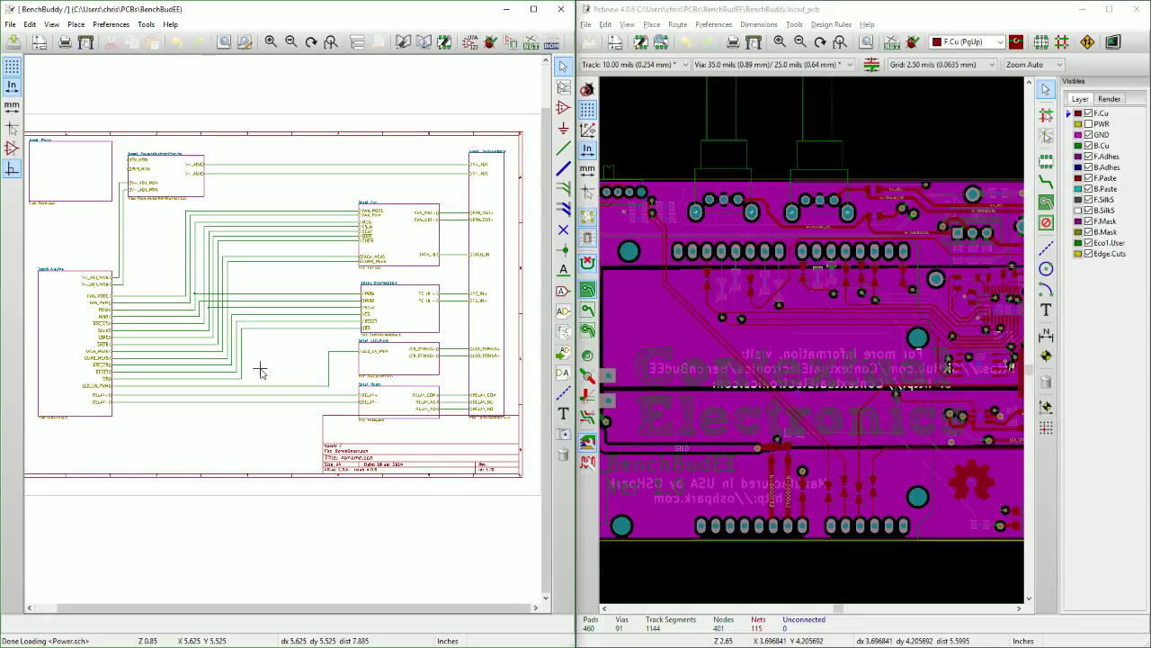
pyautogui.scroll(3, 283, 327)
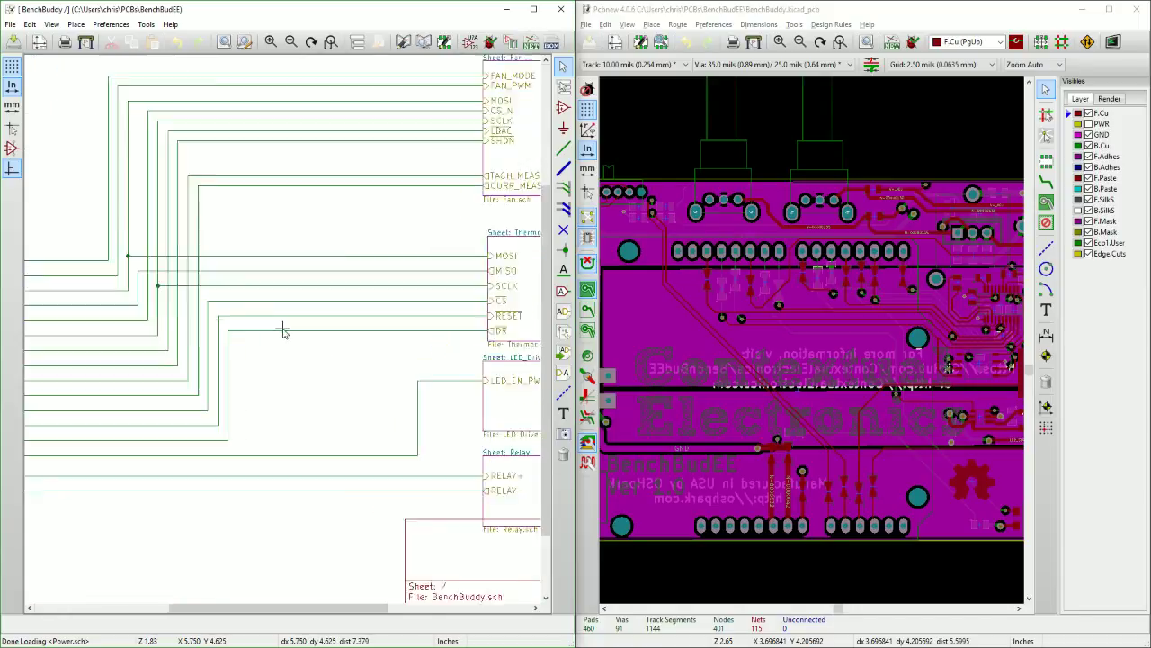
pyautogui.scroll(-3, 282, 327)
pyautogui.hscroll(1, 292, 341)
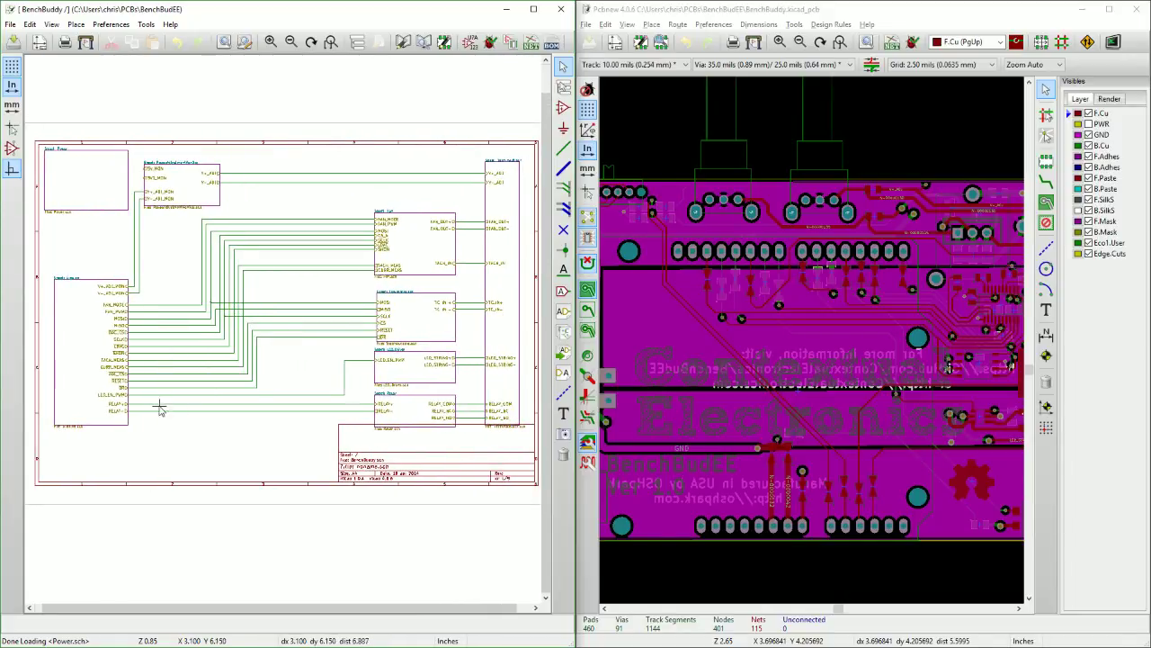
pyautogui.scroll(2, 208, 342)
pyautogui.scroll(-1, 200, 347)
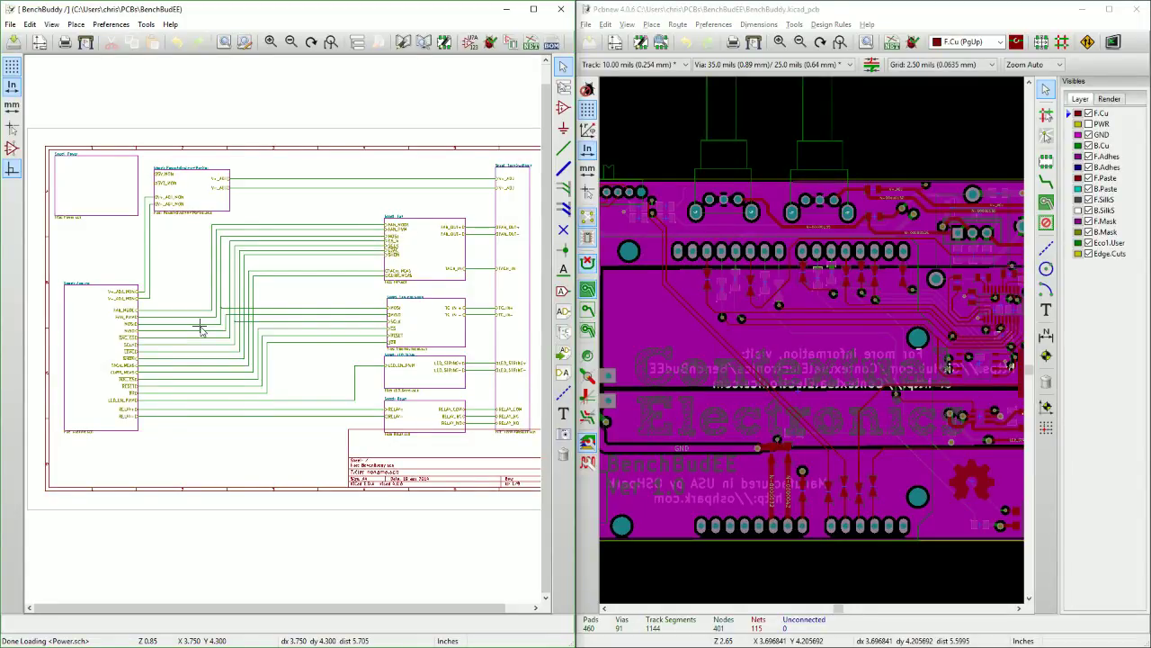
# - Show the Hotkeys List, move it aside, then close it
pyautogui.press('?')
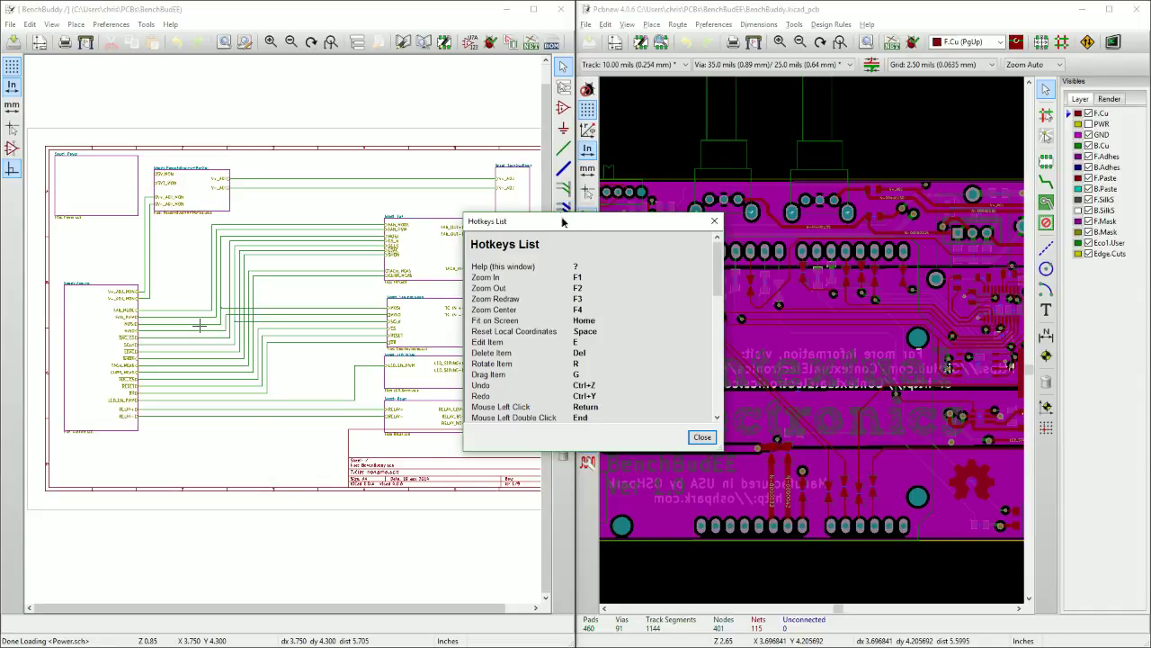
pyautogui.moveTo(562, 220); pyautogui.dragTo(338, 201)
pyautogui.press('Escape')
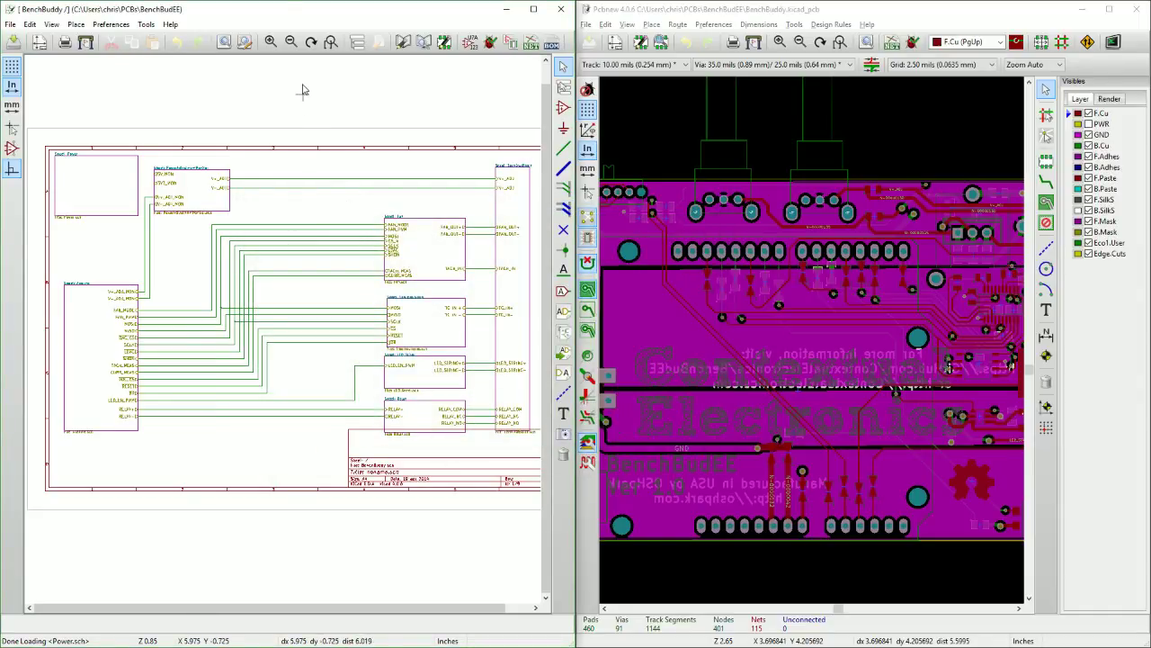
# - Detach the schematic window from its half-screen snap and maximize it to full screen
pyautogui.moveTo(281, 13); pyautogui.dragTo(360, 38)
pyautogui.doubleClick(423, 34)
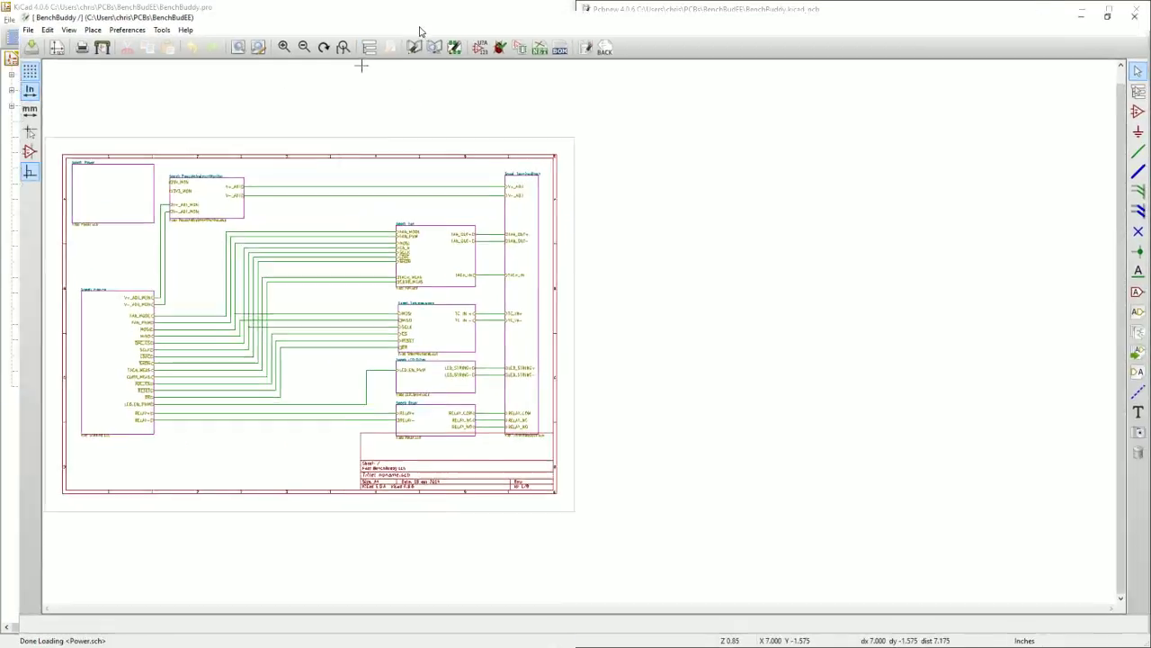
pyautogui.scroll(2, 576, 206)
pyautogui.scroll(-2, 623, 333)
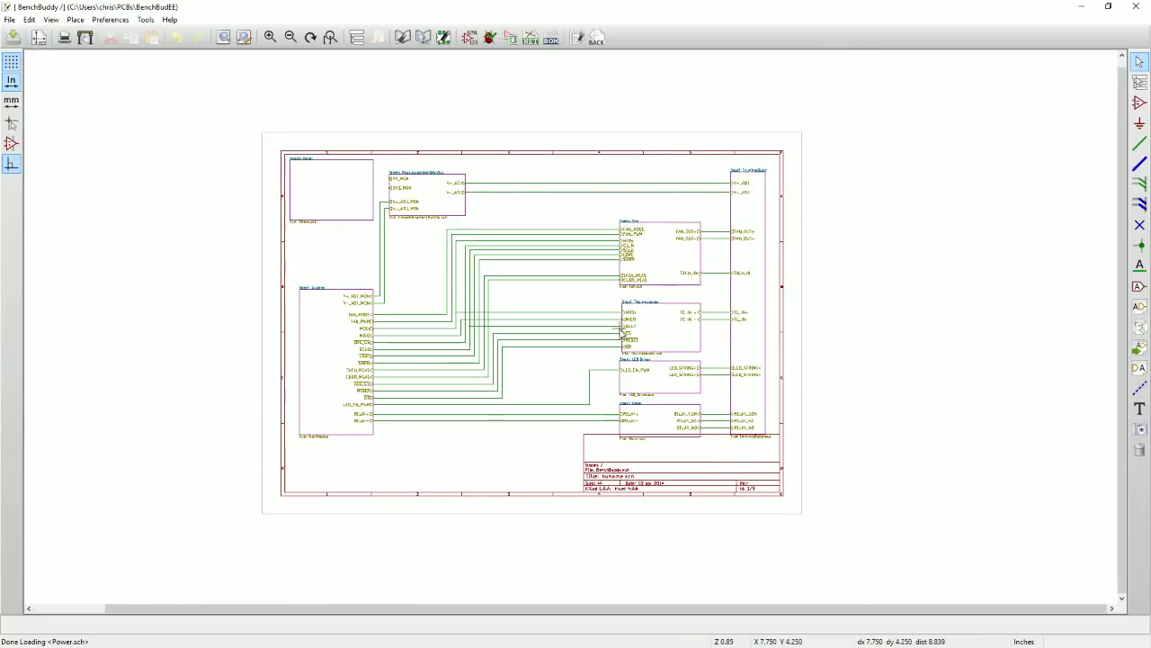
# - Reopen the Hotkeys List and scroll through the available shortcuts
pyautogui.press('?')
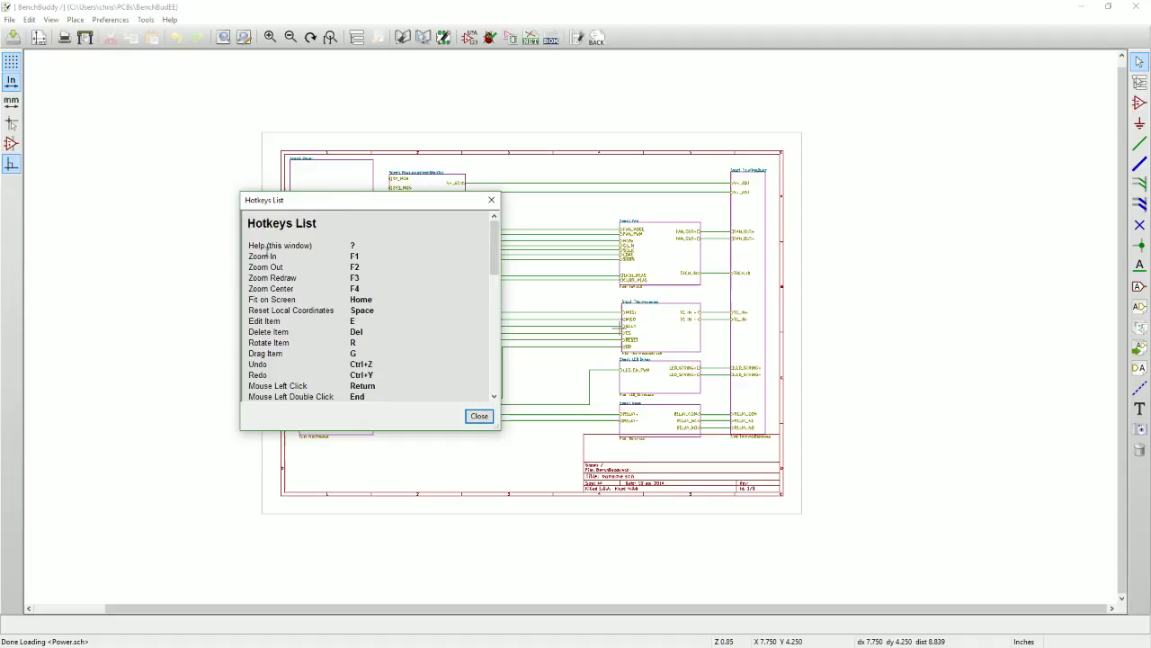
pyautogui.scroll(-8, 365, 377)
pyautogui.scroll(8, 315, 328)
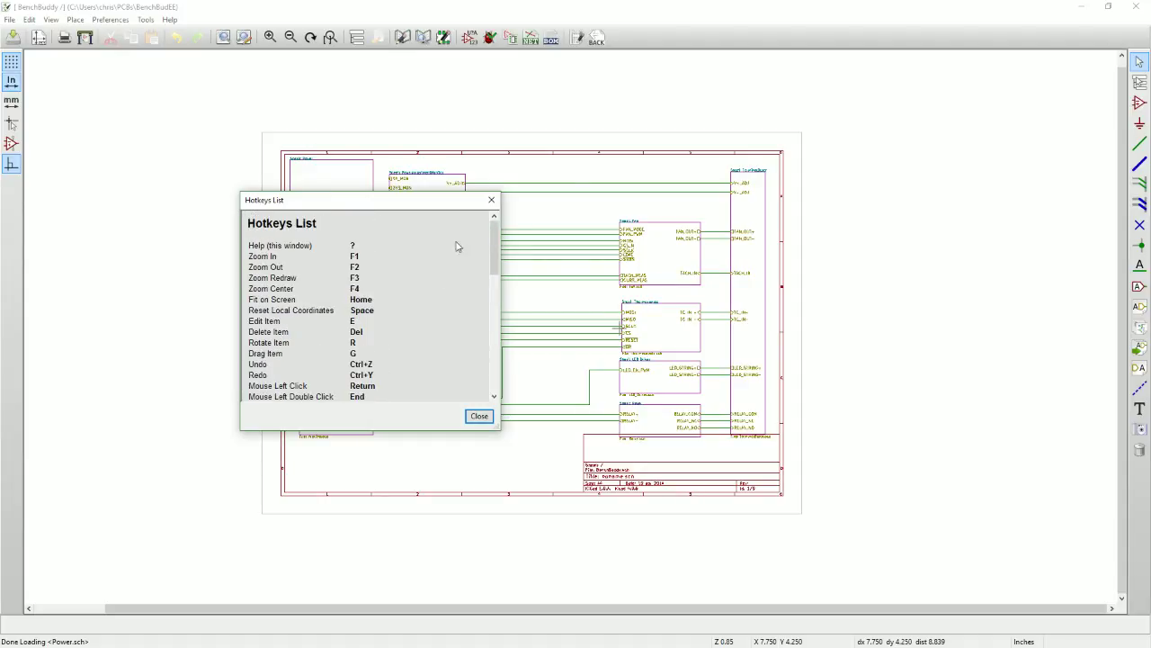
# - Close the Hotkeys List and zoom in on the PowerAdjustmentMonitor sheet
pyautogui.click(492, 202)
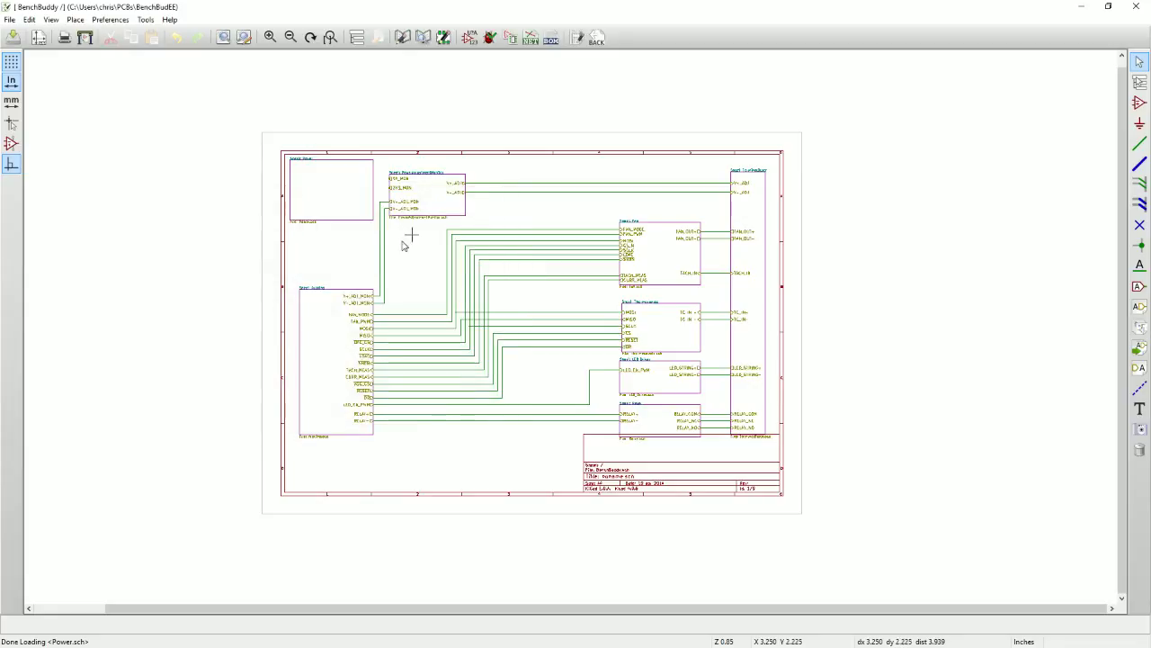
pyautogui.scroll(5, 405, 236)
pyautogui.moveTo(549, 405); pyautogui.dragTo(559, 221, button='middle')
# - Start a wire from the V-_ADJ line, cancel it, and fit the whole page in view
pyautogui.press('w')
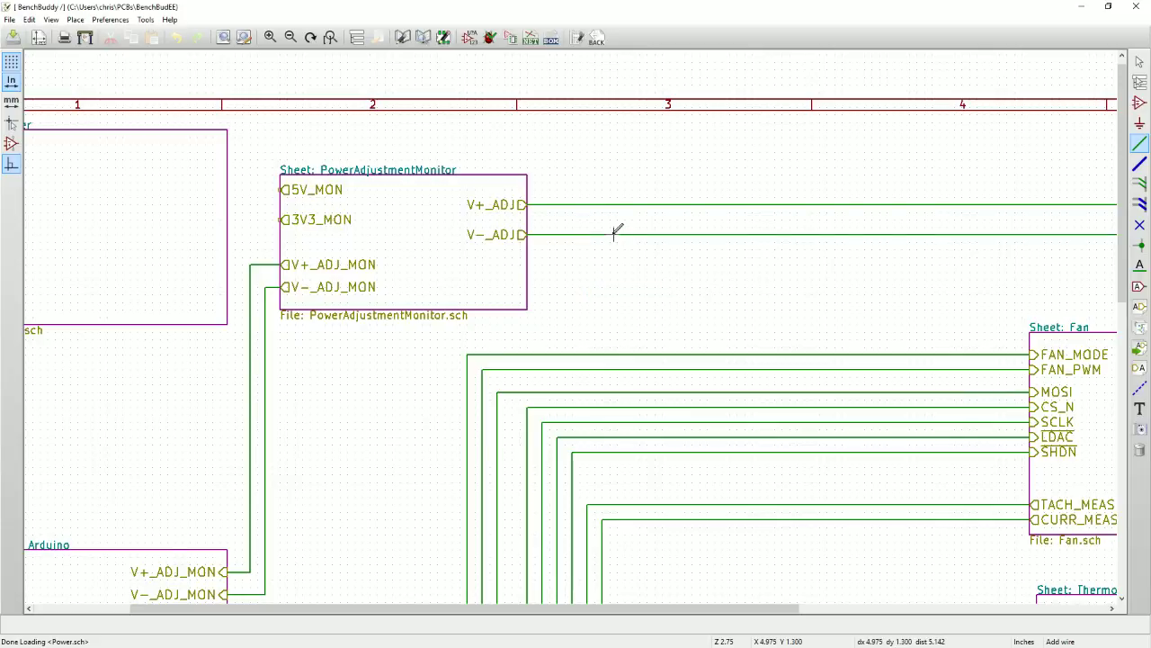
pyautogui.press('Escape')
pyautogui.press('Home')
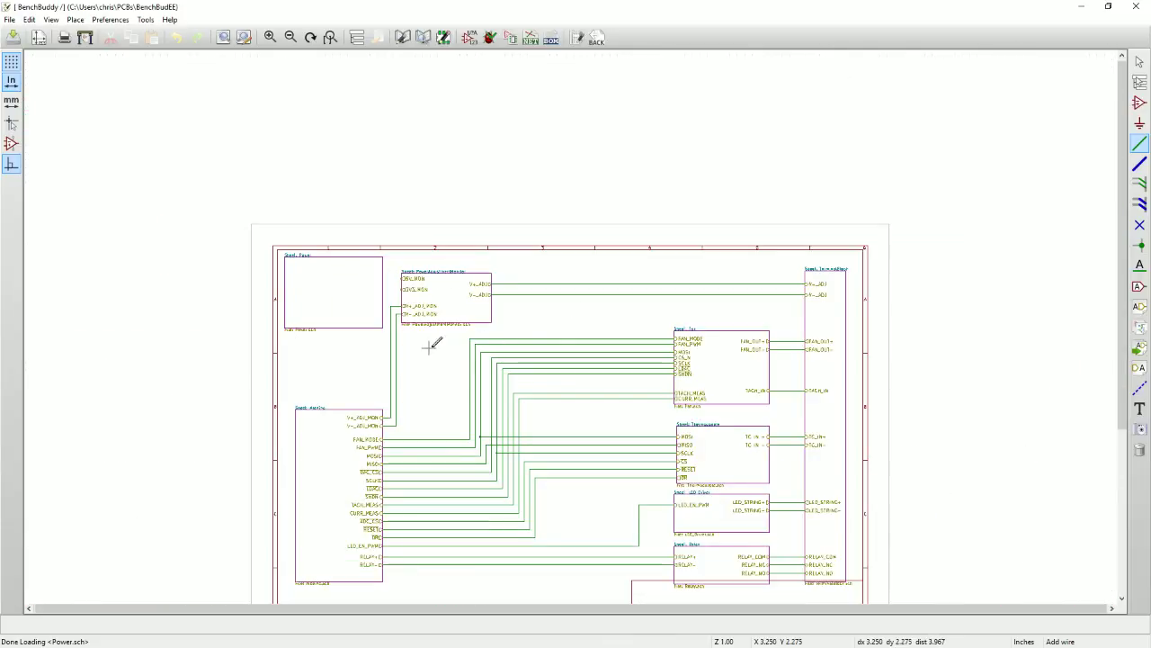
pyautogui.moveTo(434, 343); pyautogui.dragTo(365, 181, button='middle')
pyautogui.scroll(1, 456, 206)
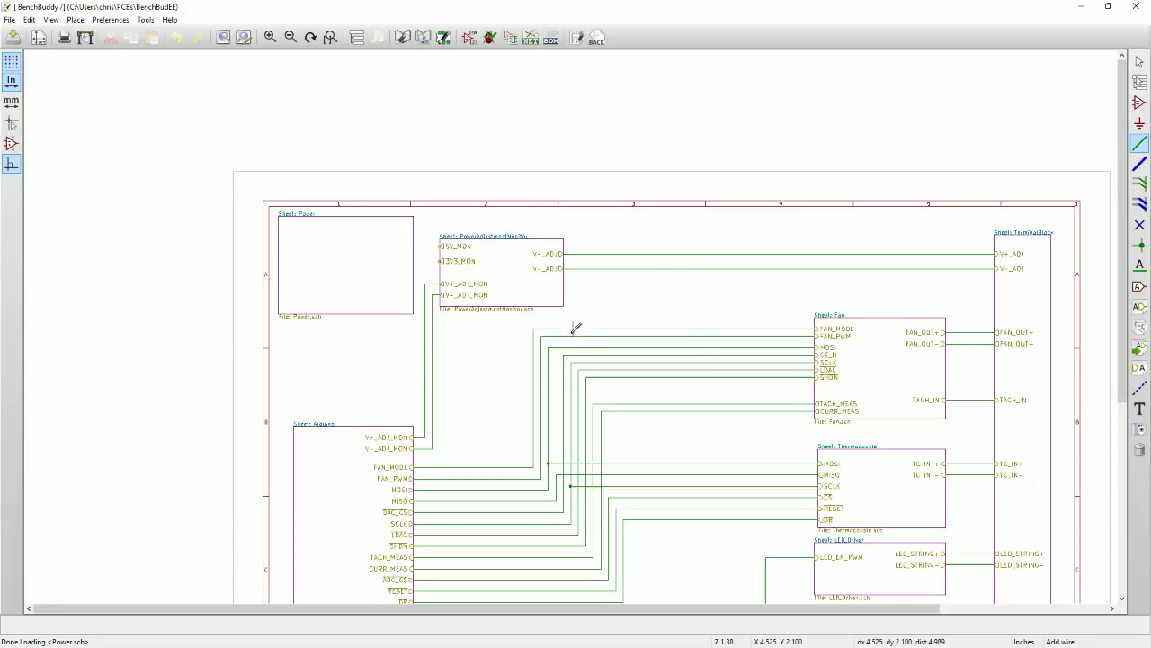
pyautogui.scroll(-1, 661, 314)
pyautogui.hscroll(1, 660, 314)
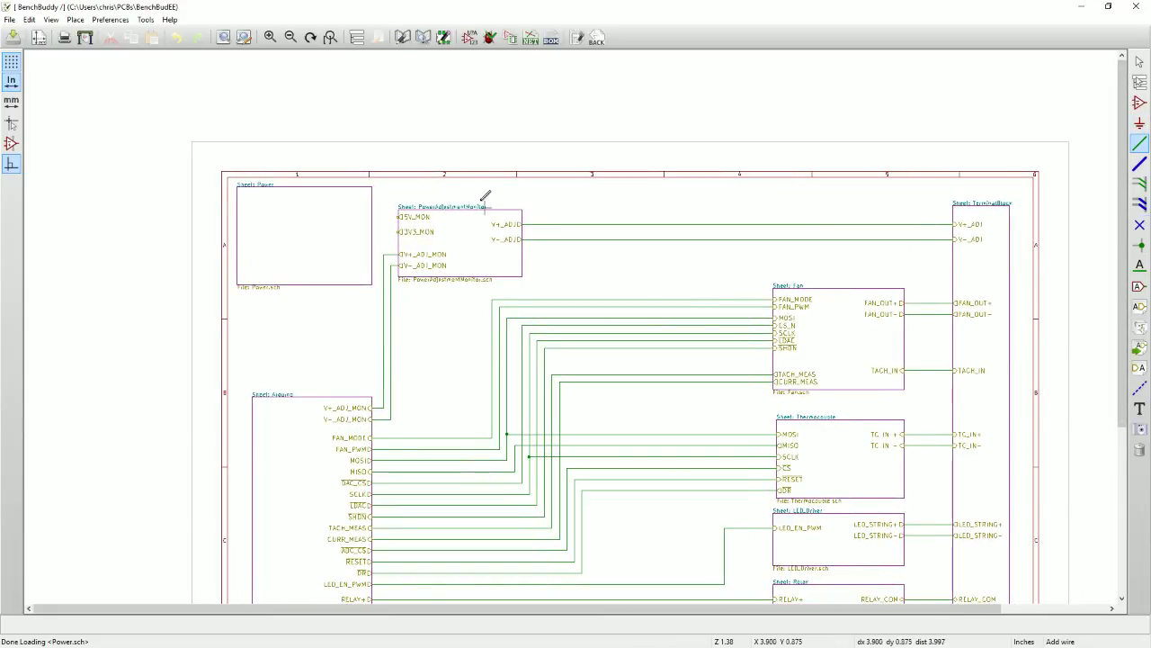
# - Bring up the canvas context menu and dismiss it without choosing anything
pyautogui.rightClick(624, 191)
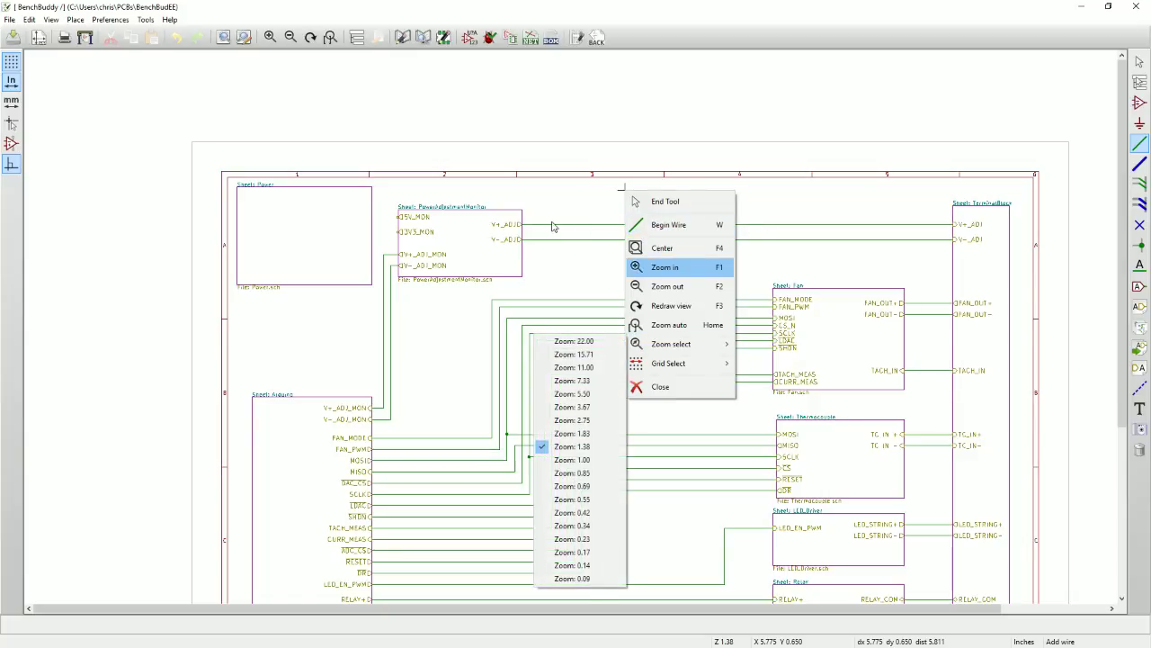
pyautogui.click(601, 204)
pyautogui.scroll(-1, 654, 150)
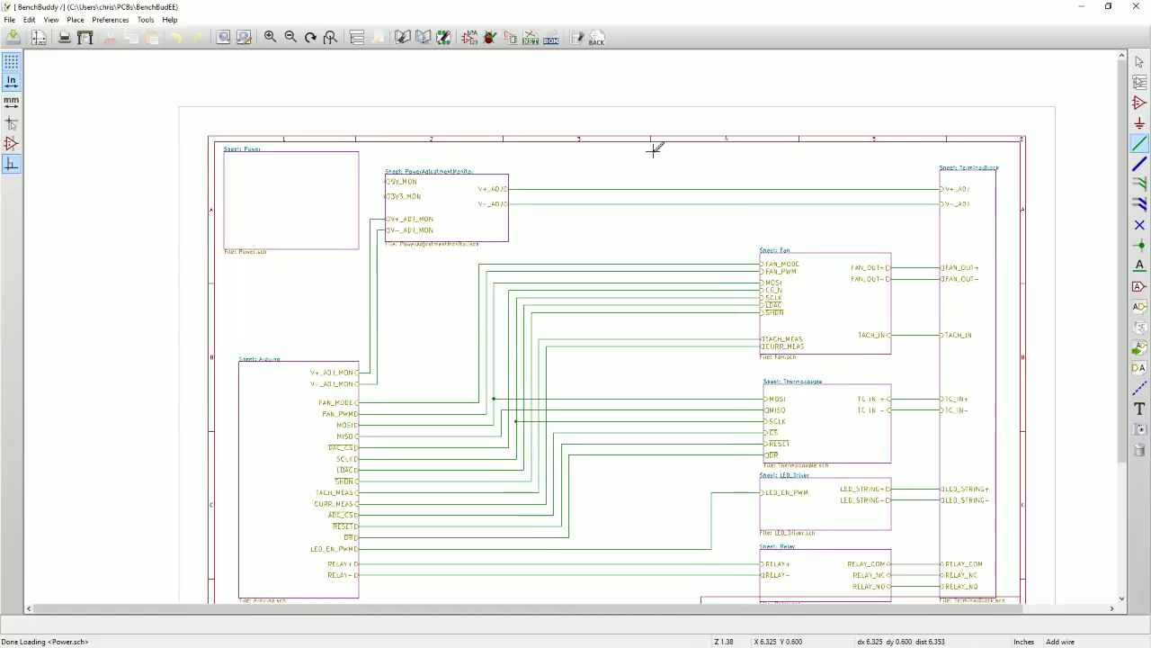
# - Reopen the Hotkeys List and scroll to the Add No Connect Flag entry
pyautogui.press('?')
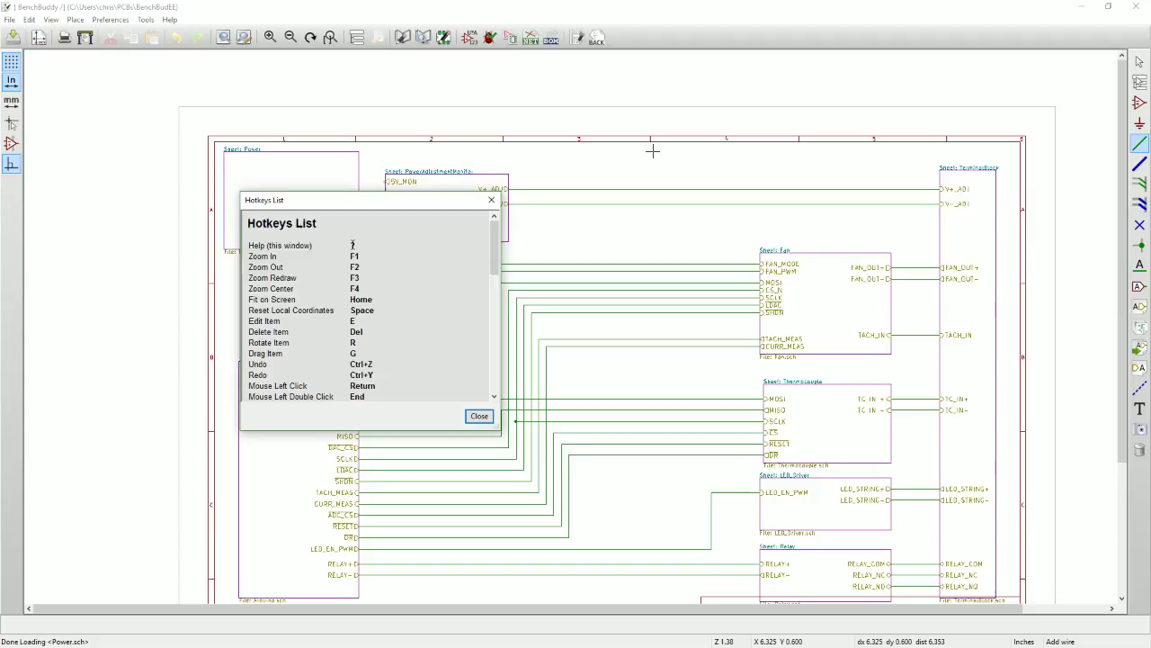
pyautogui.scroll(-1, 377, 246)
pyautogui.scroll(1, 371, 235)
pyautogui.scroll(-10, 386, 269)
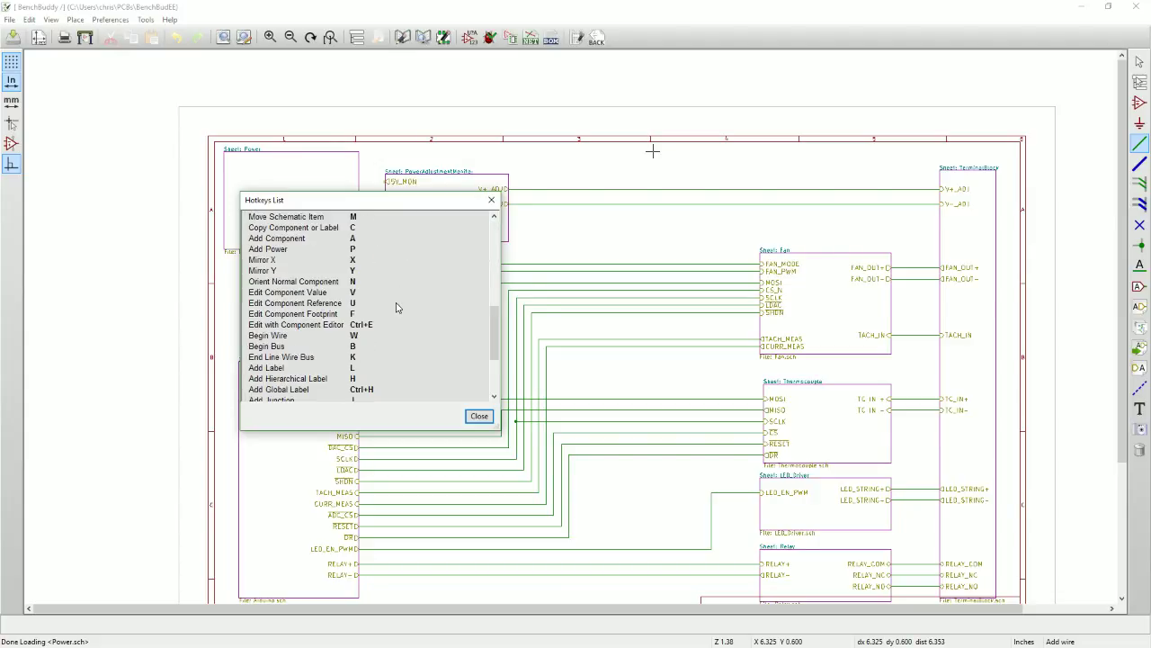
pyautogui.scroll(8, 397, 308)
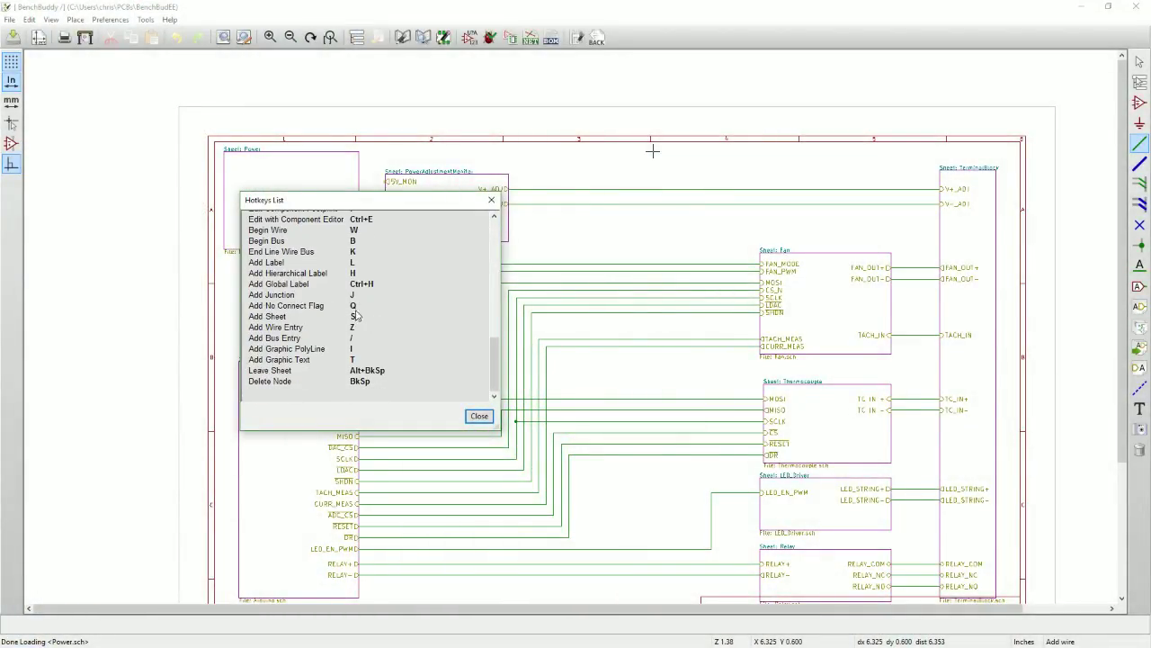
# - Use the Q no-connect tool to flag the 3V3_MON and 5V_MON sheet pins, then zoom out
pyautogui.click(305, 306)
pyautogui.press('Escape')
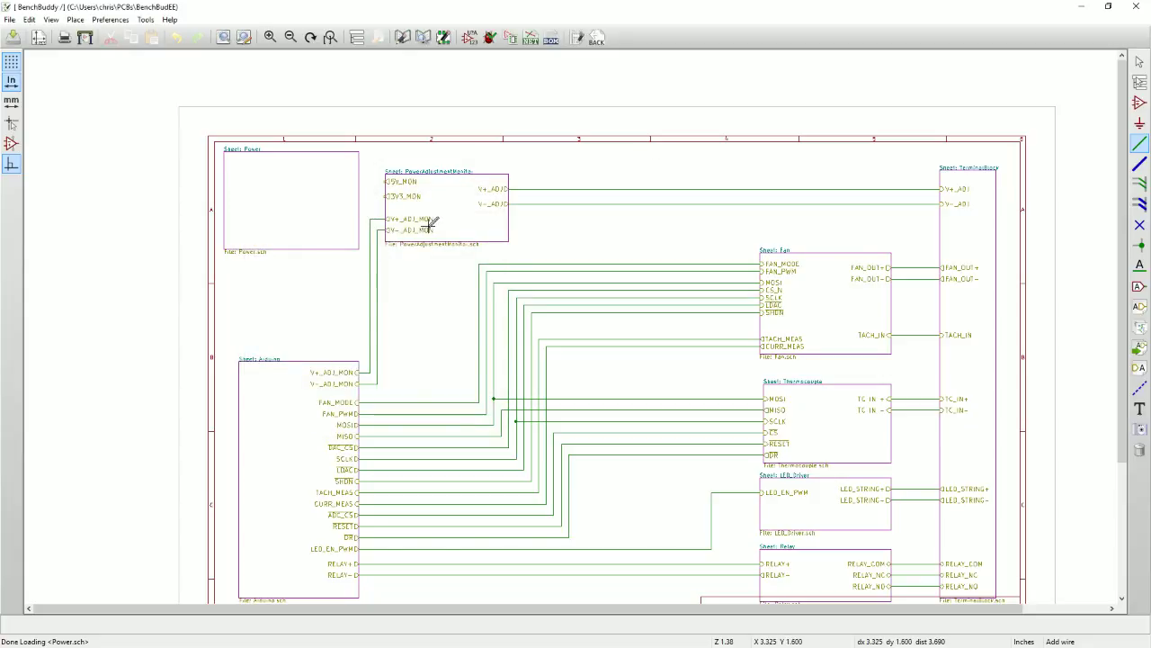
pyautogui.press('q')
pyautogui.scroll(3, 389, 183)
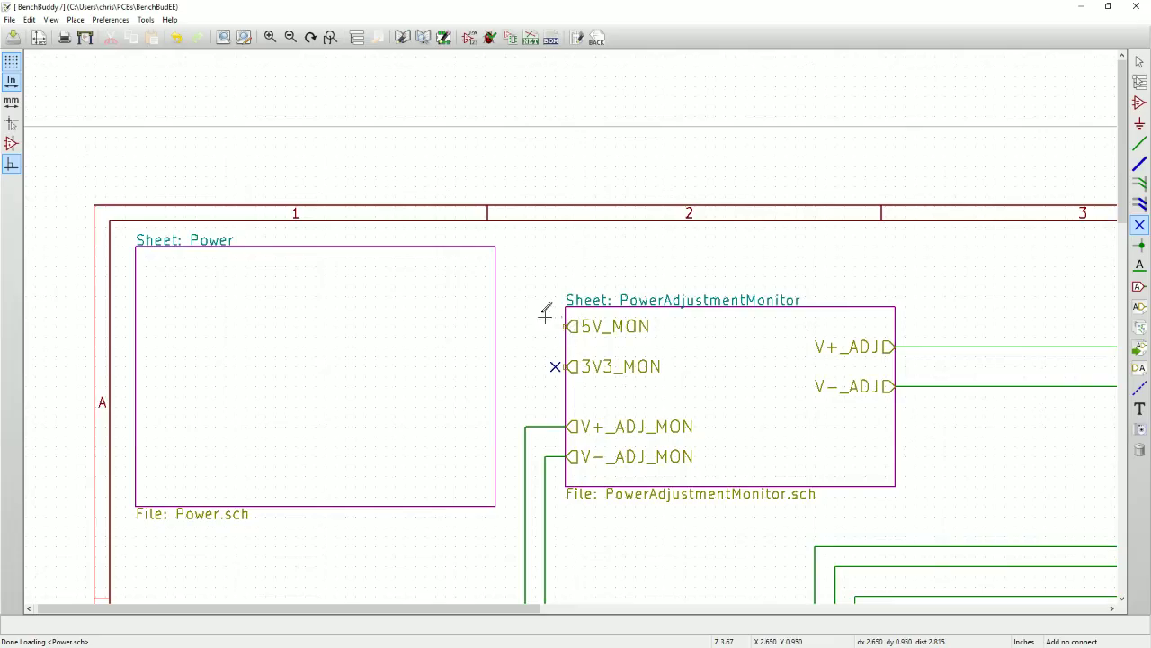
pyautogui.press('Escape')
pyautogui.scroll(2, 560, 361)
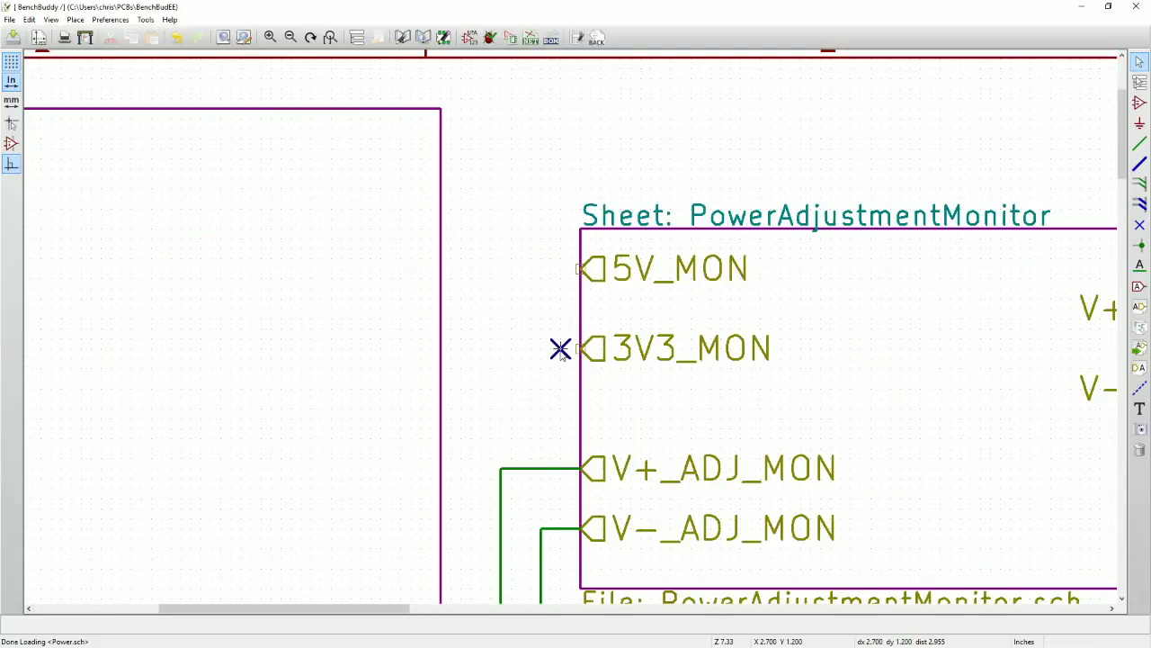
pyautogui.press('q')
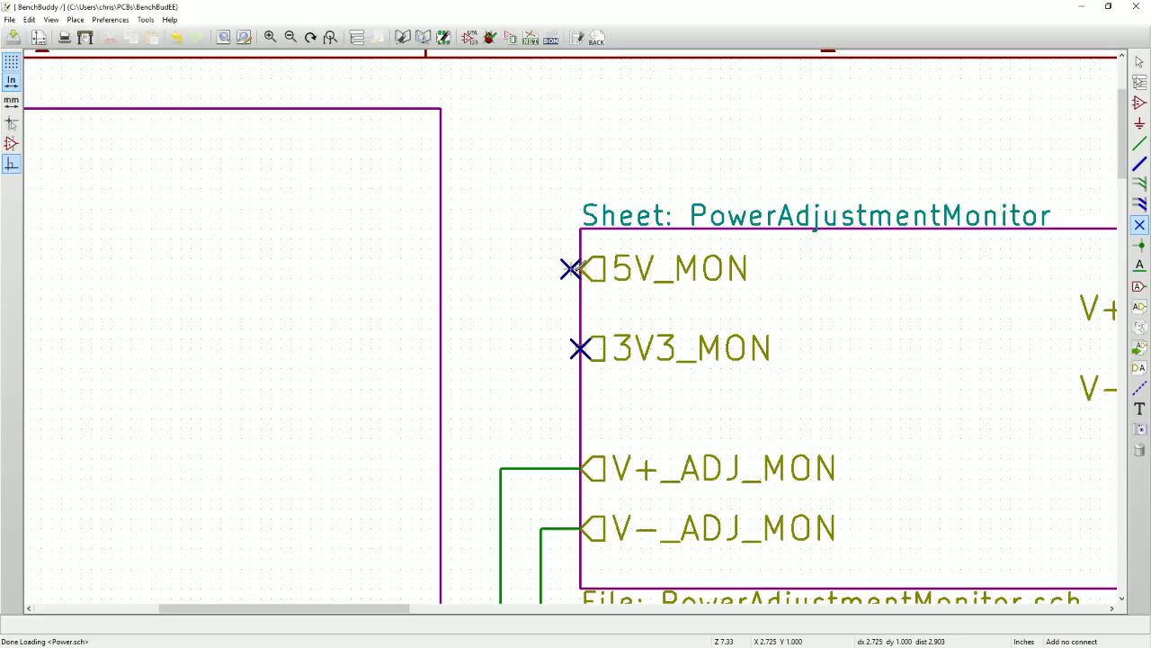
pyautogui.scroll(-1, 569, 274)
pyautogui.scroll(3, 571, 323)
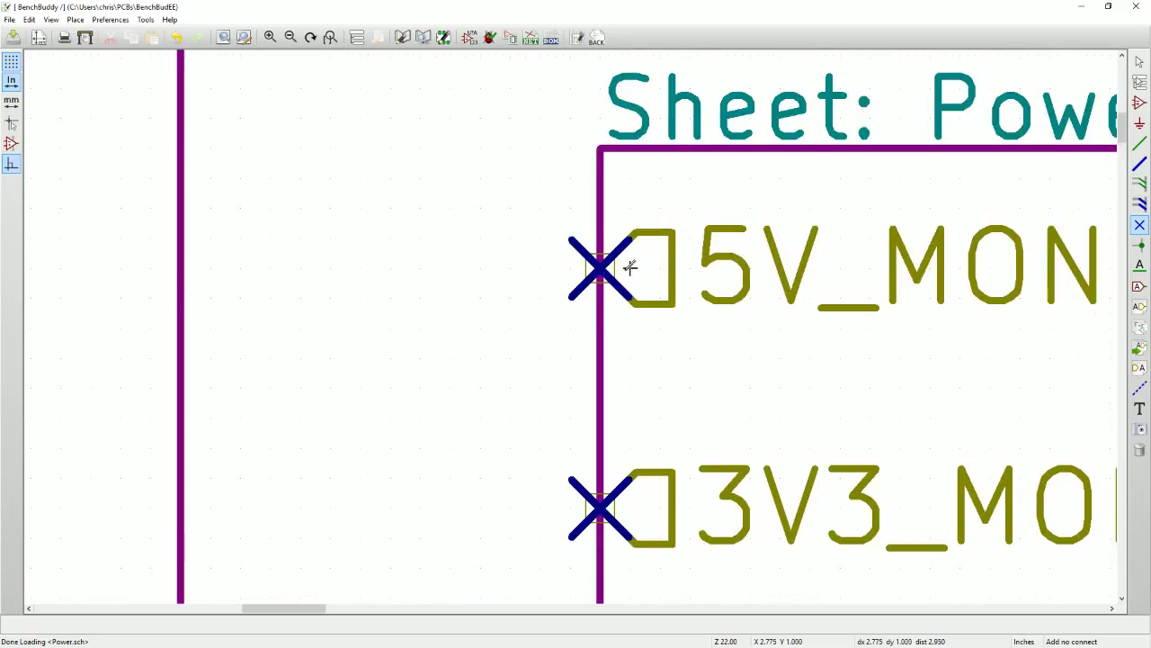
pyautogui.scroll(-2, 627, 264)
pyautogui.scroll(-3, 577, 323)
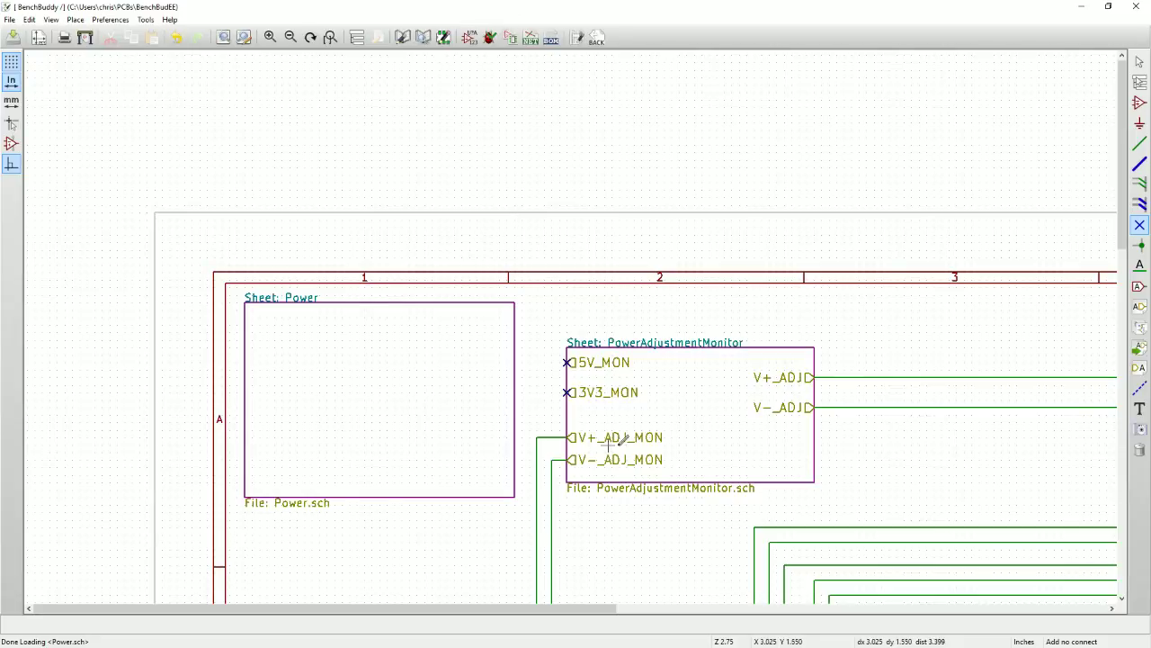
pyautogui.scroll(-3, 605, 437)
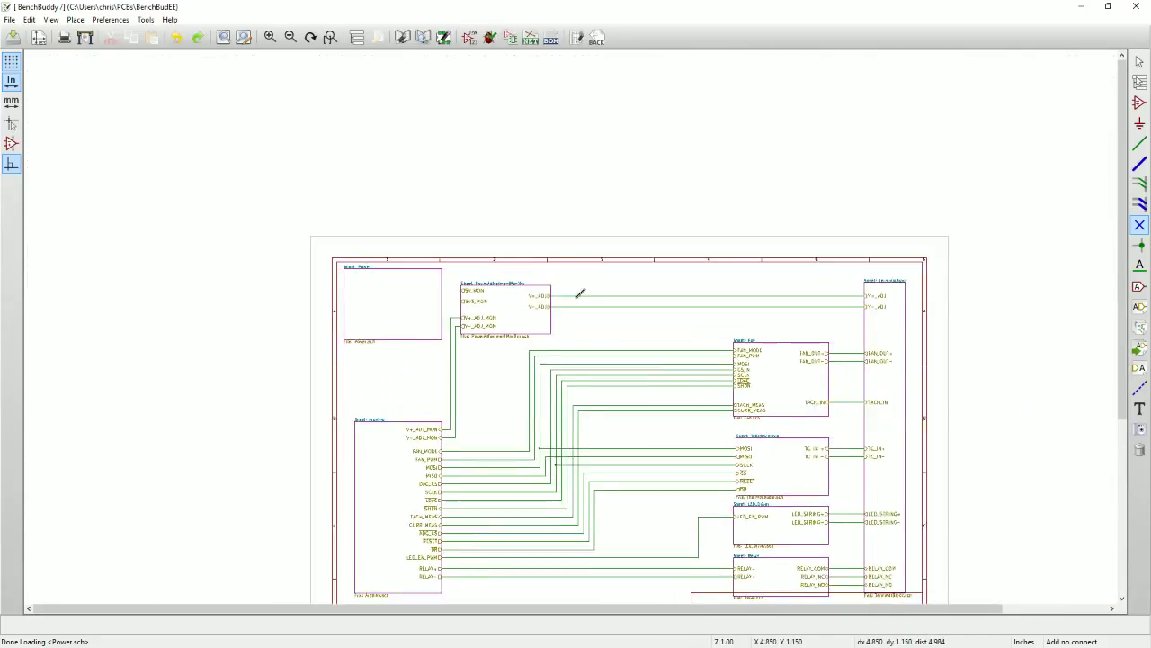
pyautogui.rightClick(590, 251)
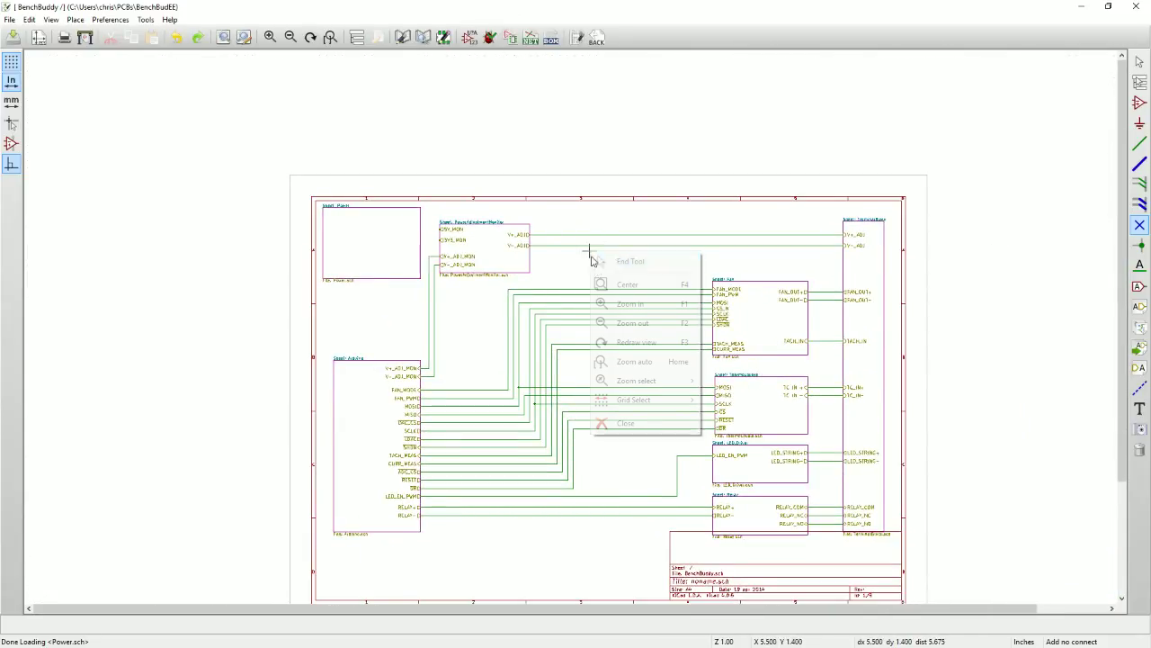
pyautogui.click(661, 263)
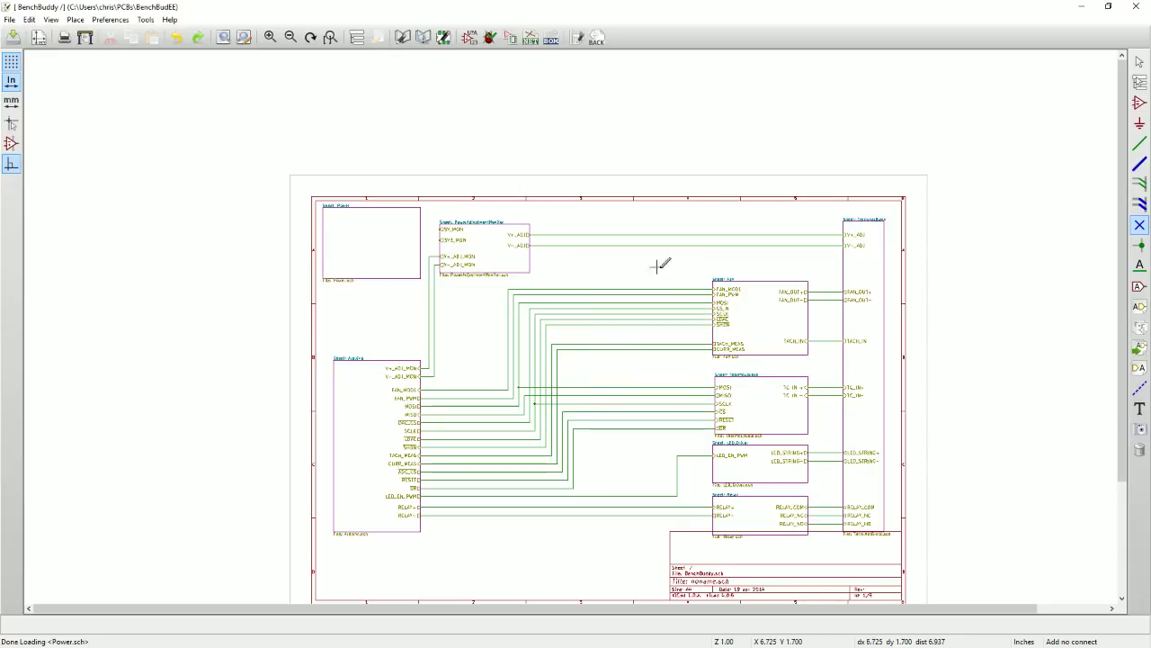
pyautogui.press('e')
pyautogui.press('Return')
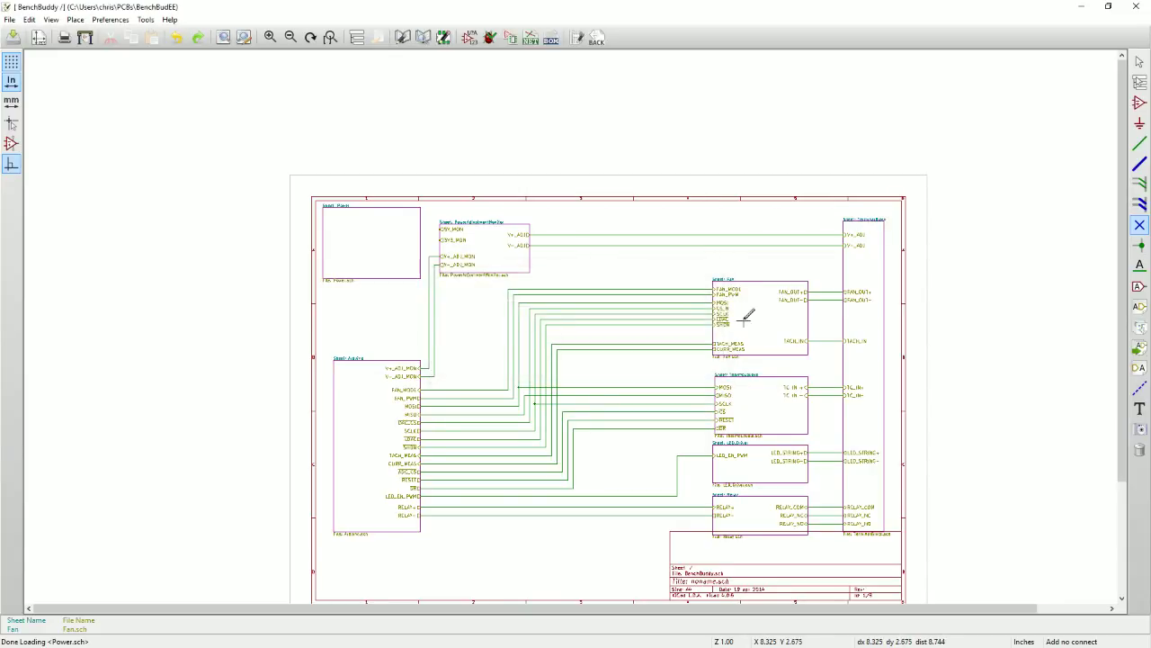
# - Descend into the Fan sheet and inspect the properties of component U5
pyautogui.press('Escape')
pyautogui.doubleClick(745, 315)
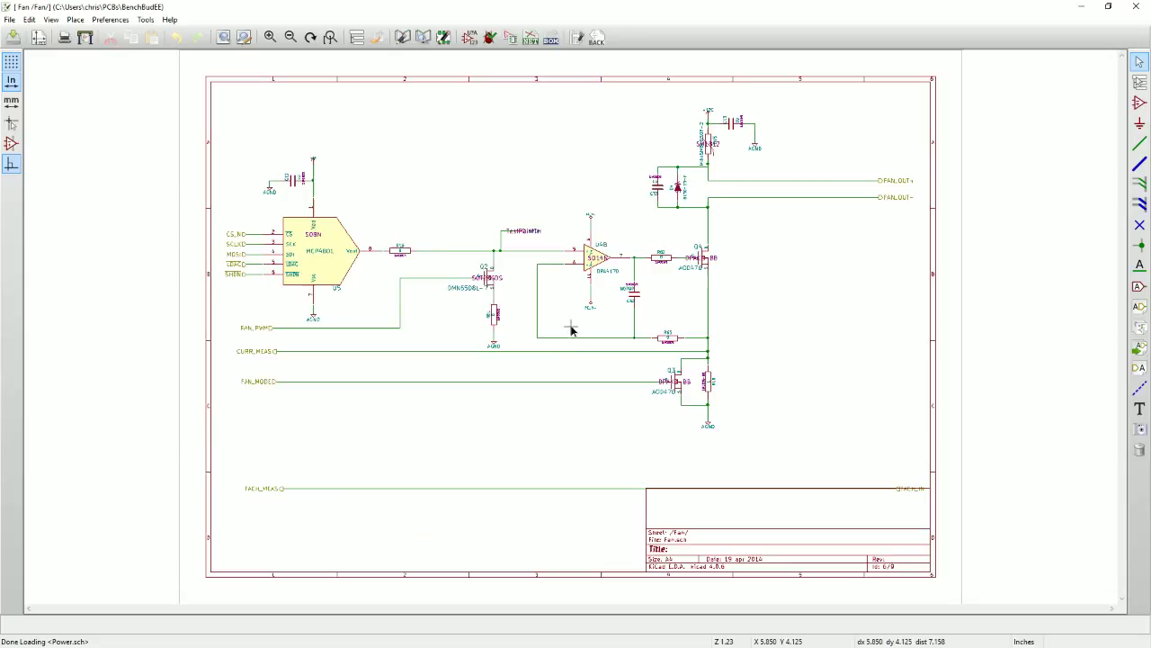
pyautogui.scroll(2, 481, 300)
pyautogui.doubleClick(391, 276)
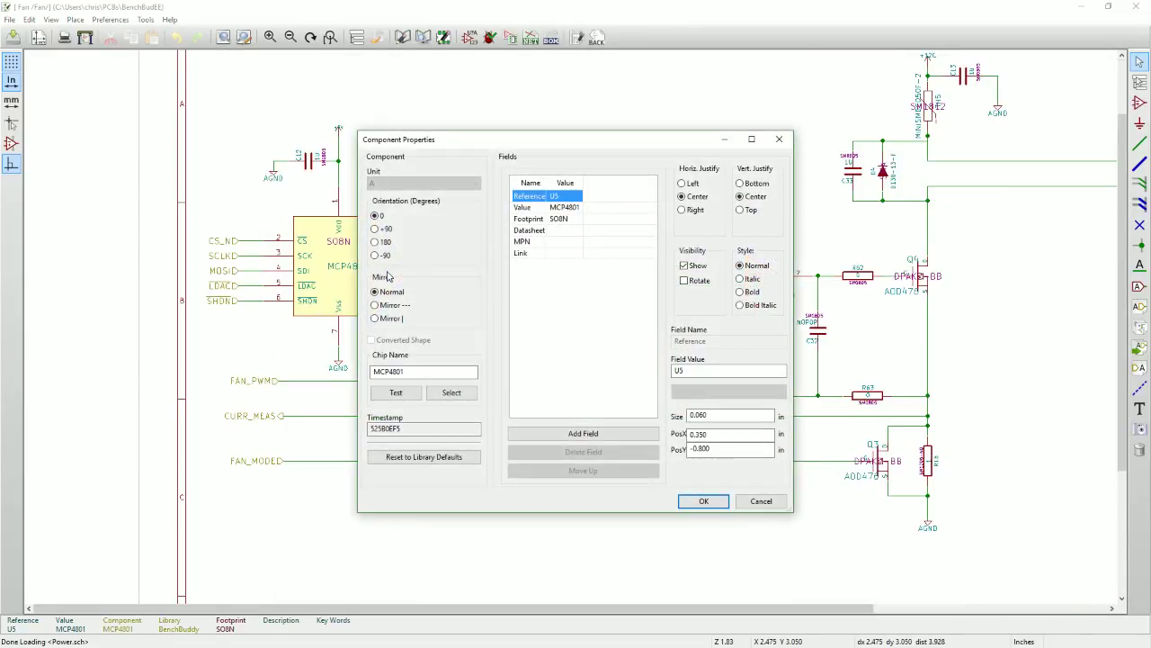
pyautogui.press('Escape')
# - Choose Zoom auto from U5's context menu to fit the whole Fan sheet
pyautogui.rightClick(361, 259)
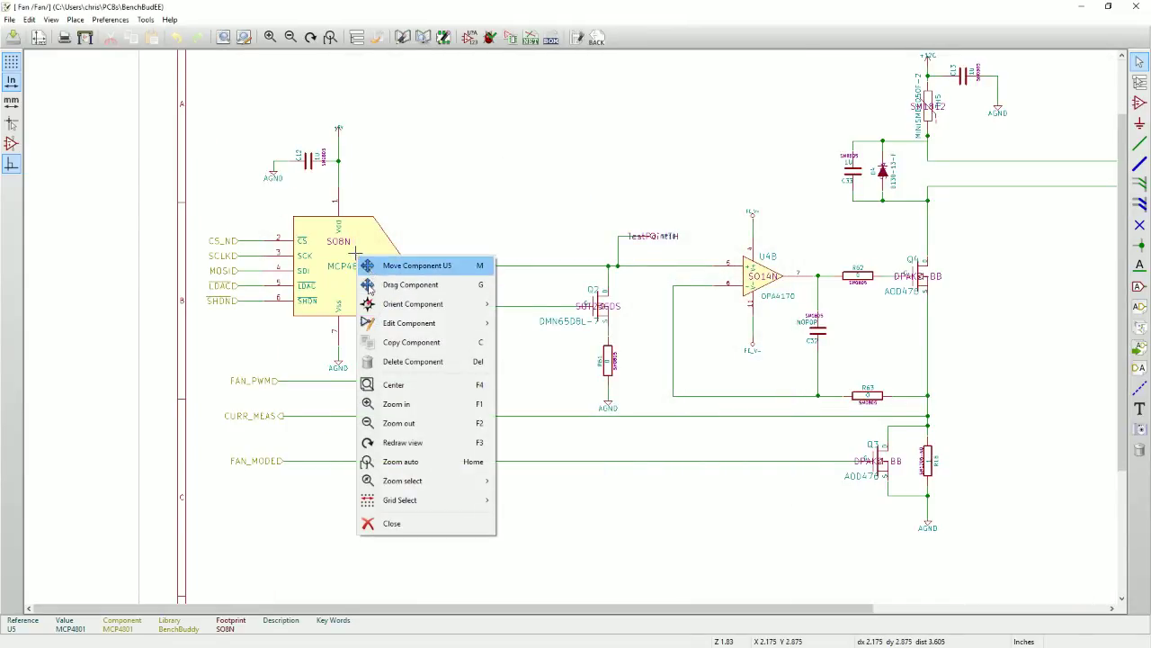
pyautogui.moveTo(369, 309)
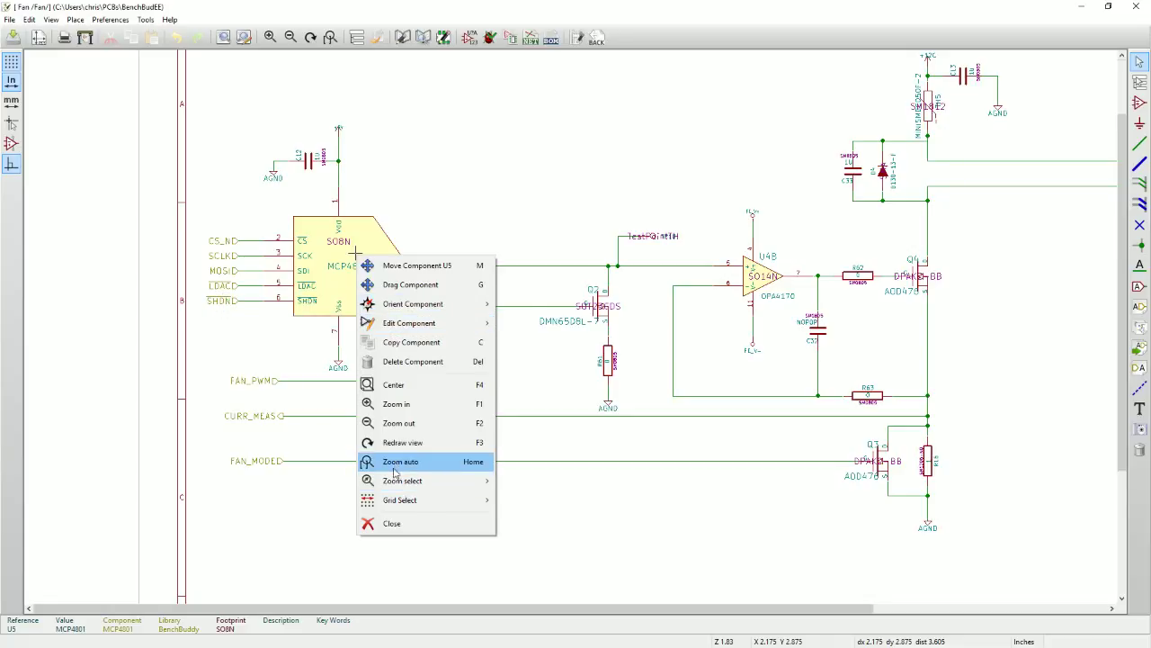
pyautogui.moveTo(392, 482)
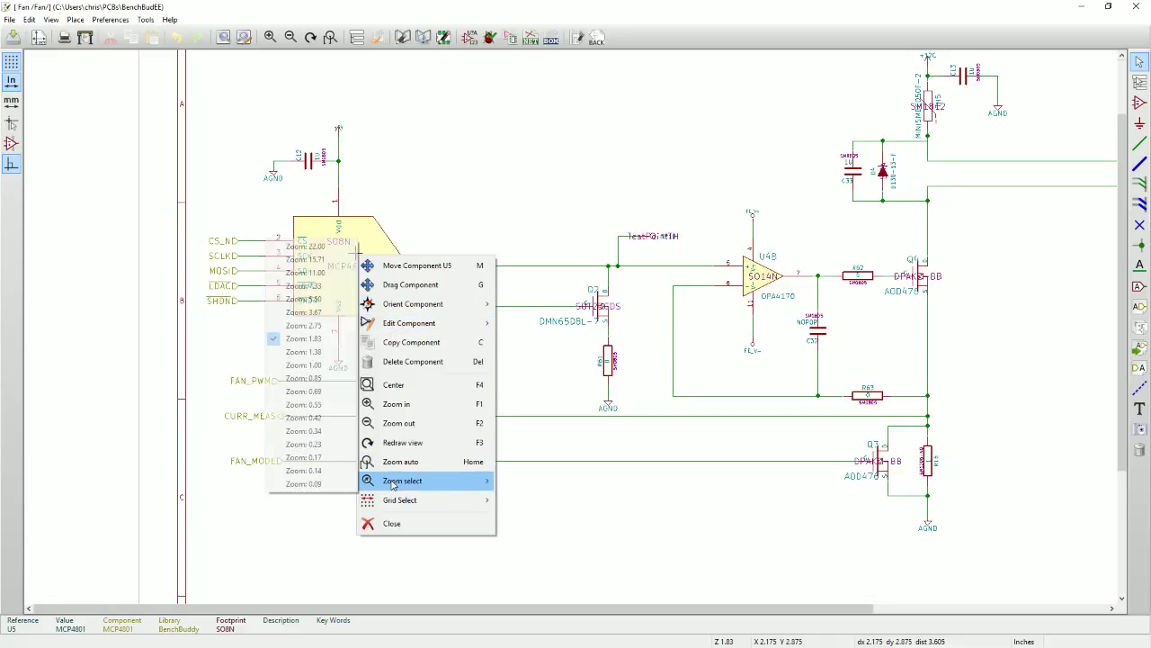
pyautogui.click(548, 369)
pyautogui.scroll(-4, 548, 369)
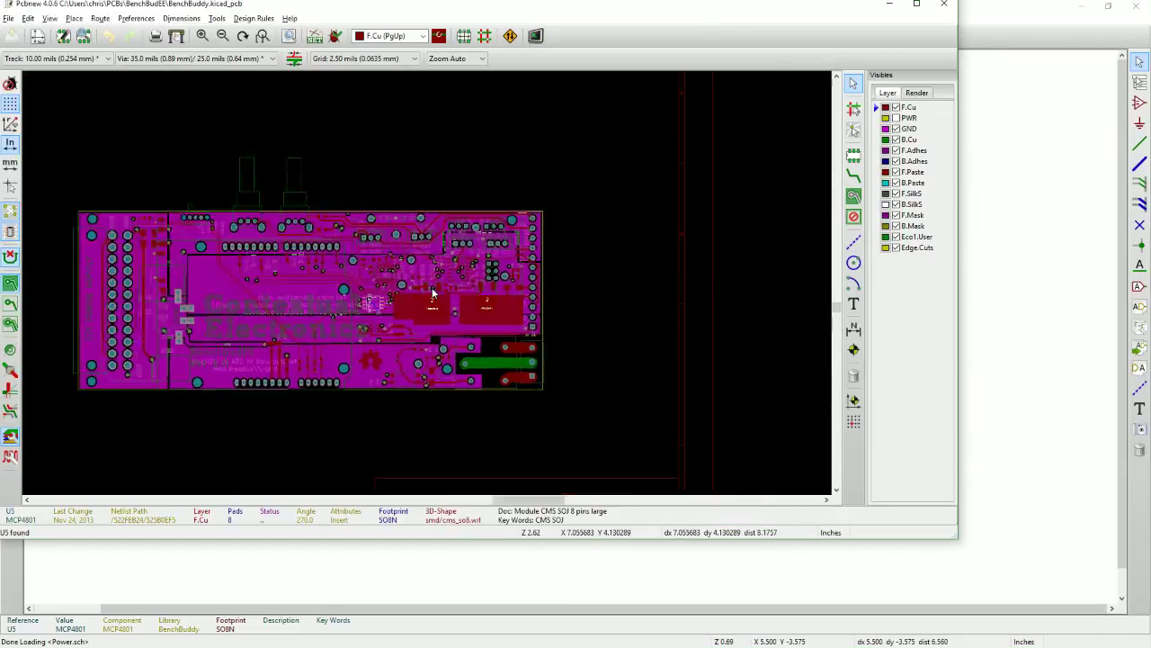
# - Zoom and pan the Pcbnew view until the BenchBuddy board fills the window
pyautogui.scroll(3, 401, 292)
pyautogui.scroll(-3, 401, 292)
pyautogui.moveTo(361, 297); pyautogui.dragTo(485, 308, button='middle')
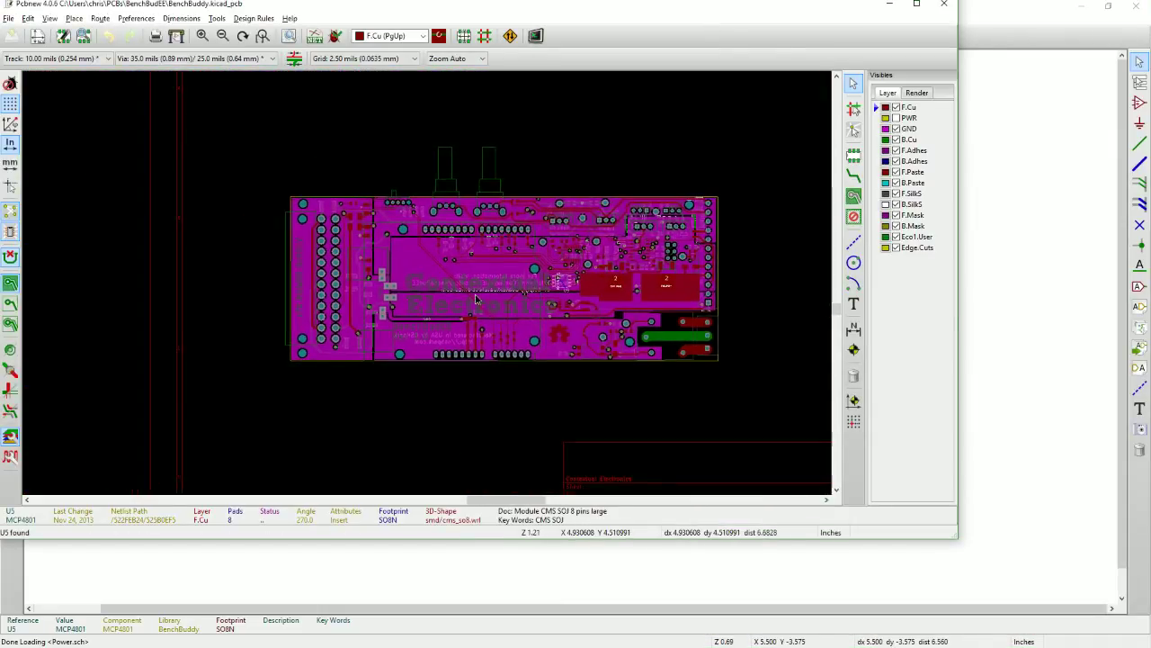
pyautogui.scroll(3, 477, 300)
pyautogui.press('?')
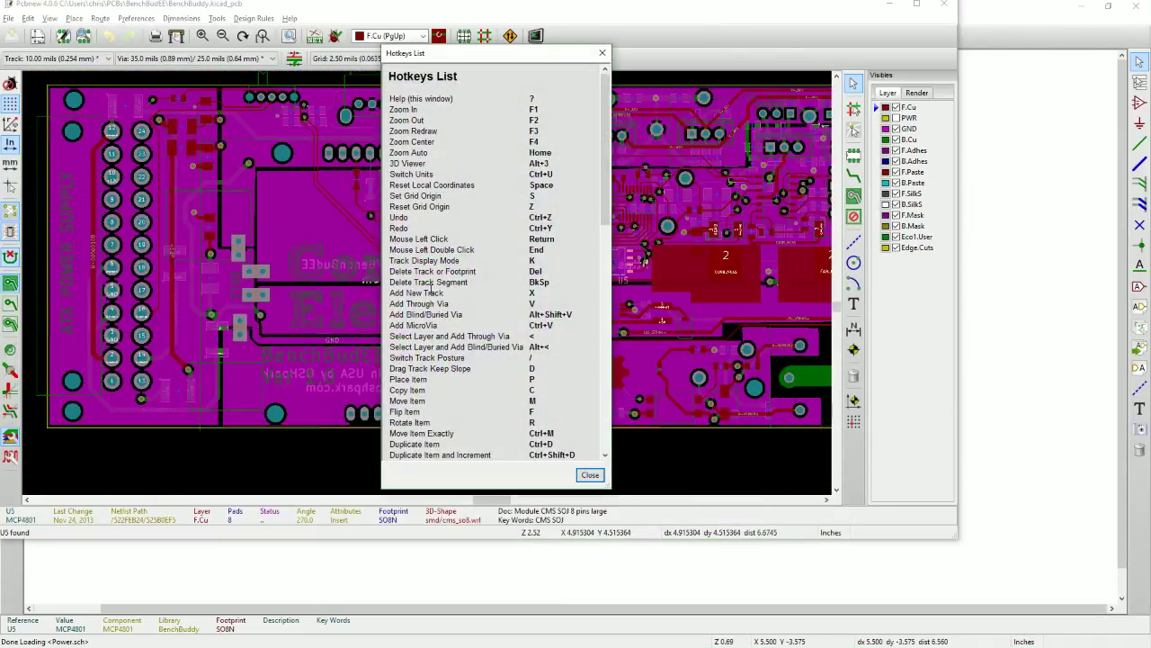
pyautogui.scroll(-10, 465, 255)
pyautogui.scroll(-4, 477, 270)
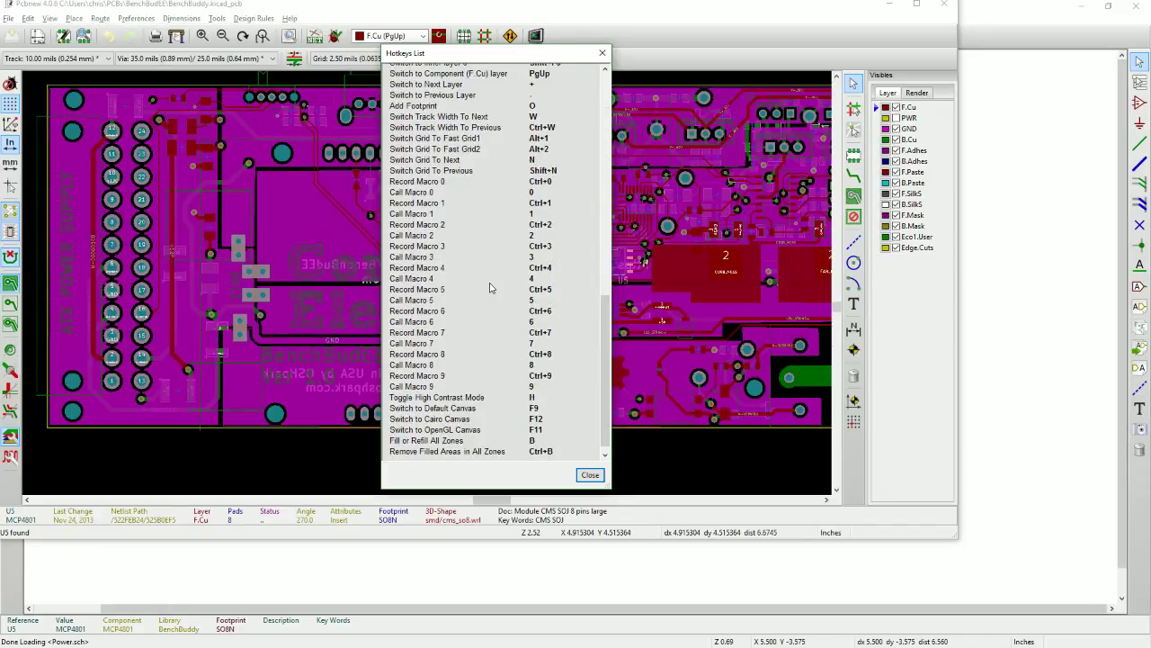
pyautogui.scroll(14, 486, 290)
pyautogui.scroll(5, 484, 298)
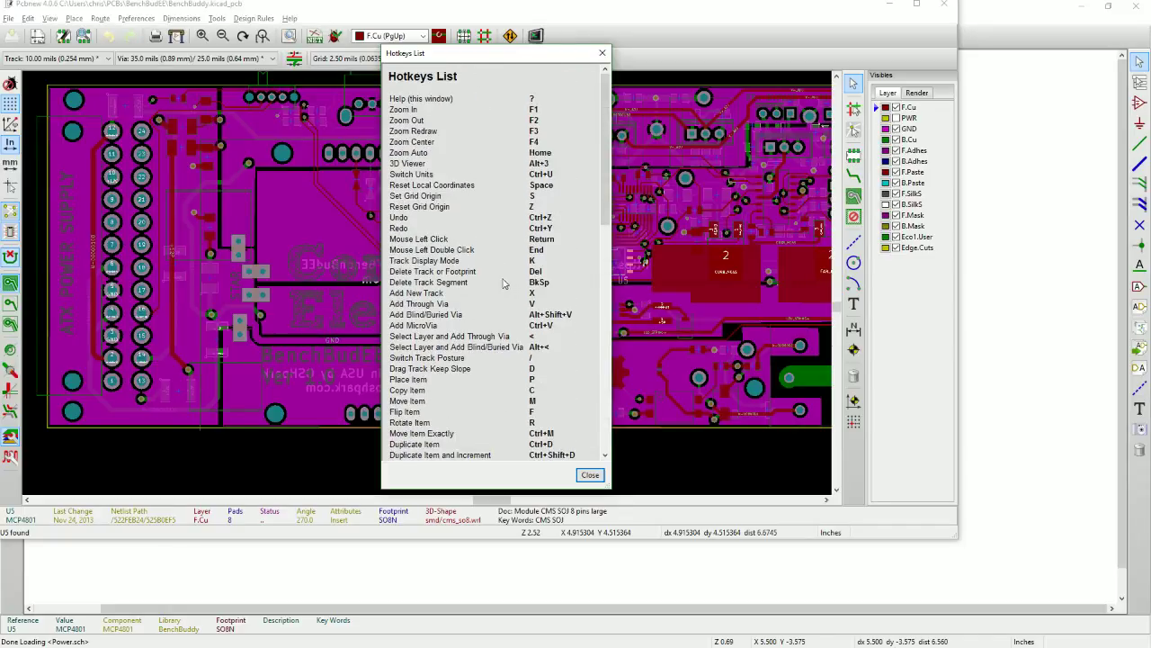
pyautogui.click(602, 54)
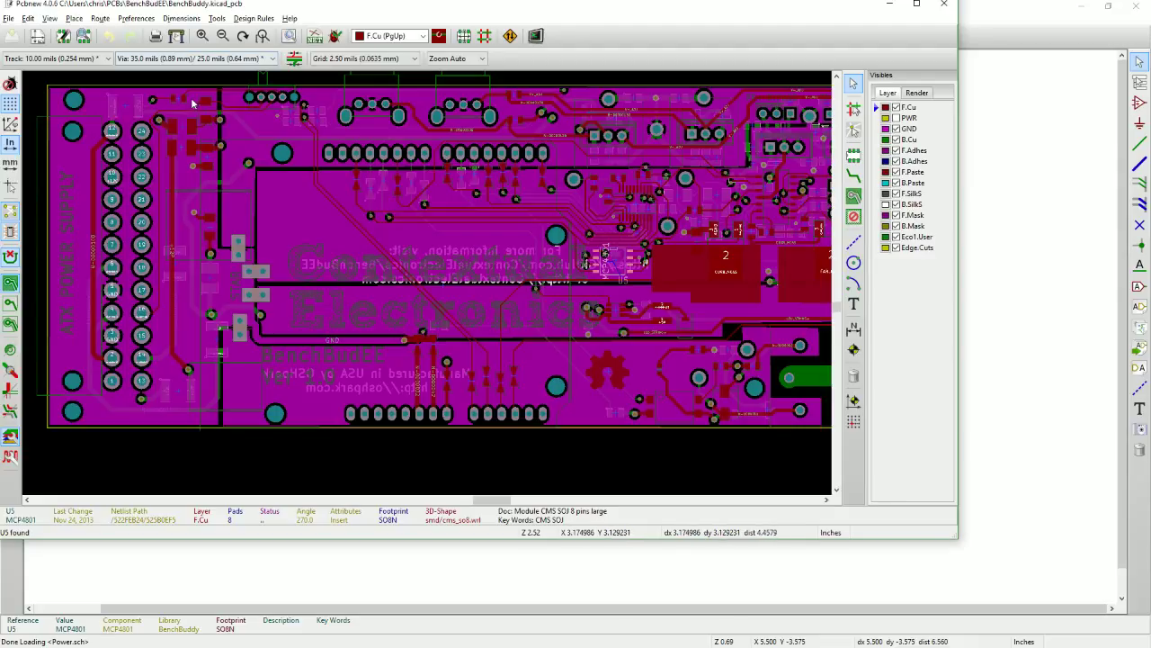
# - Open Preferences > Hotkeys > Edit Hotkeys on the Board Editor tab and scroll to the zone-fill bindings
pyautogui.click(139, 19)
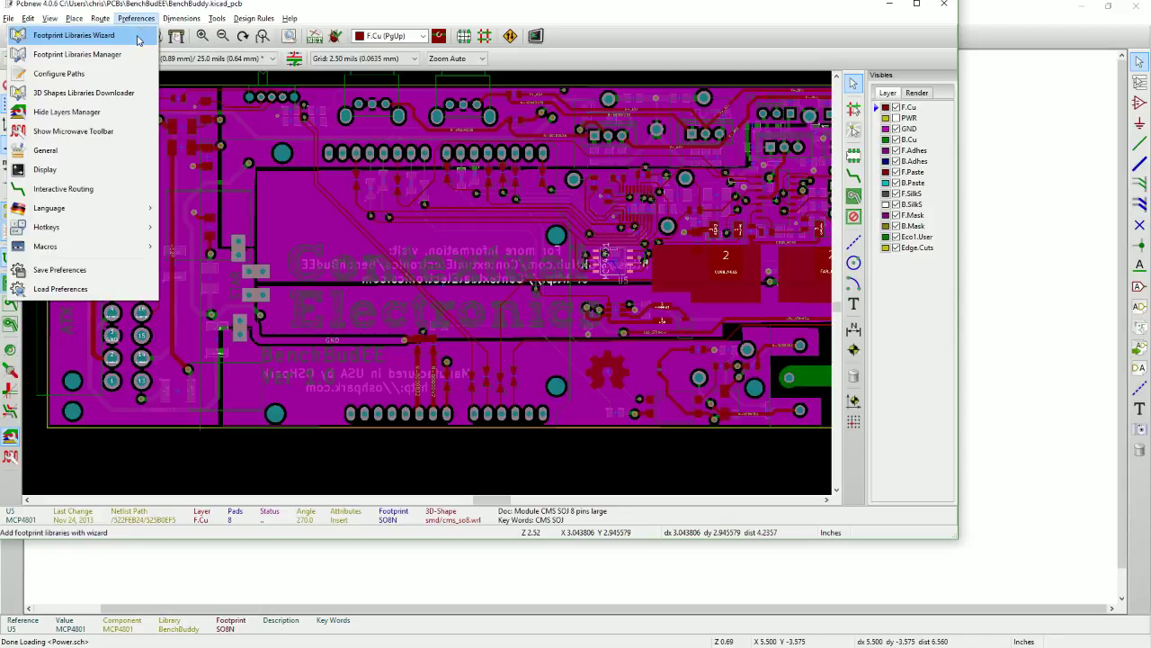
pyautogui.moveTo(86, 227)
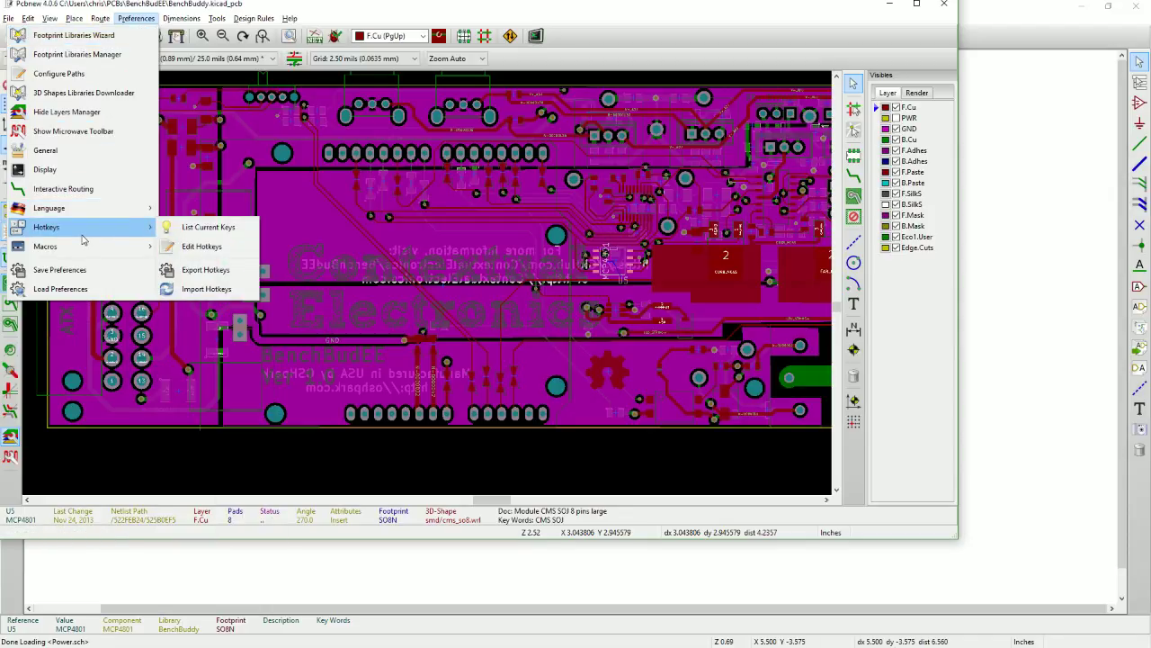
pyautogui.click(200, 246)
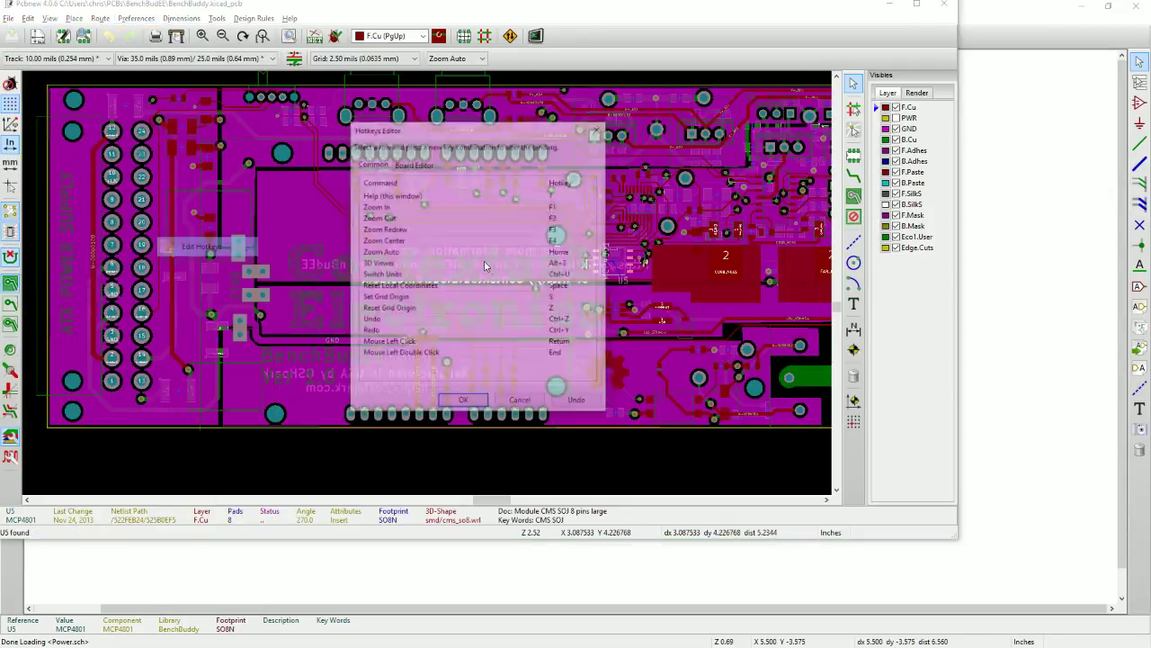
pyautogui.click(414, 164)
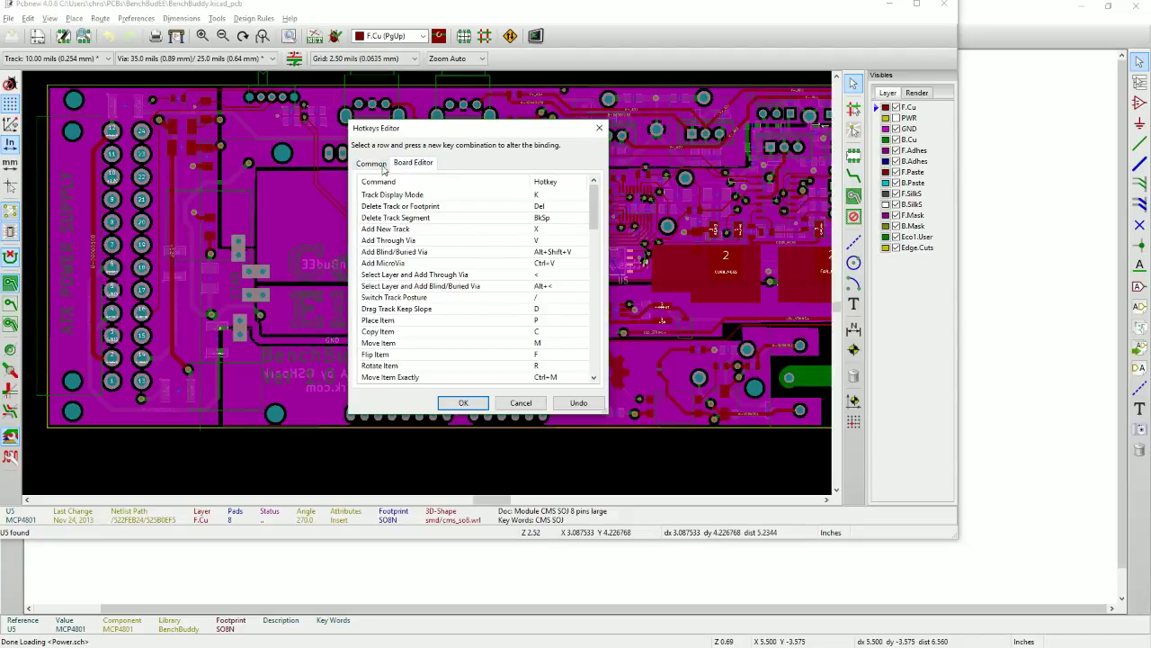
pyautogui.scroll(-15, 519, 297)
pyautogui.scroll(-4, 519, 297)
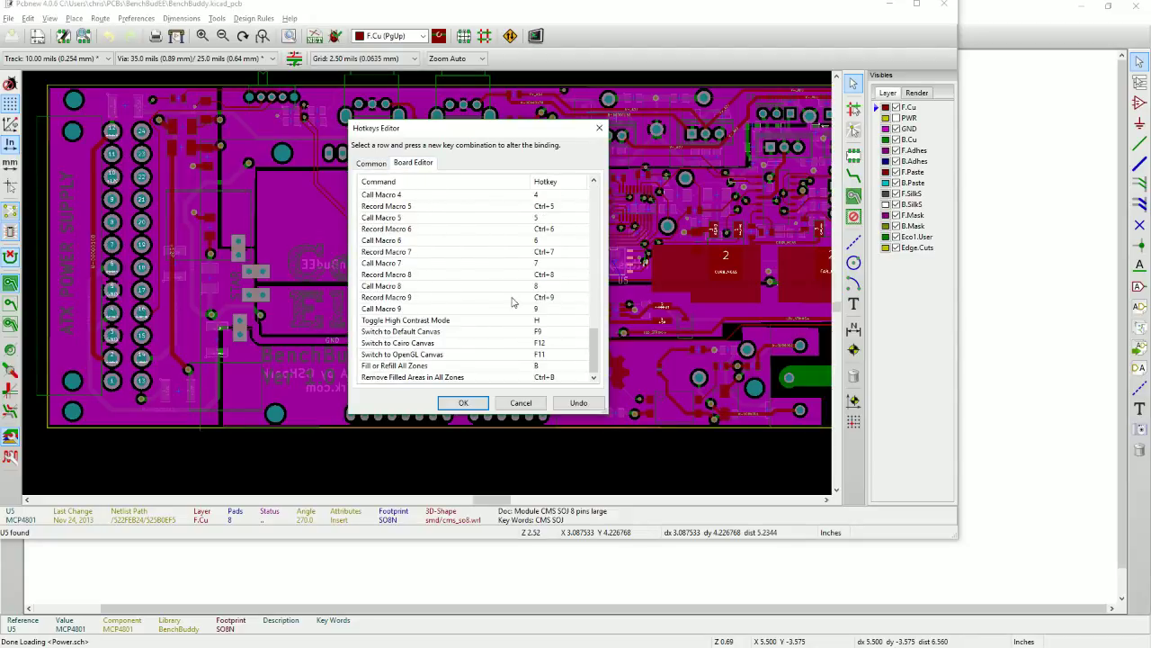